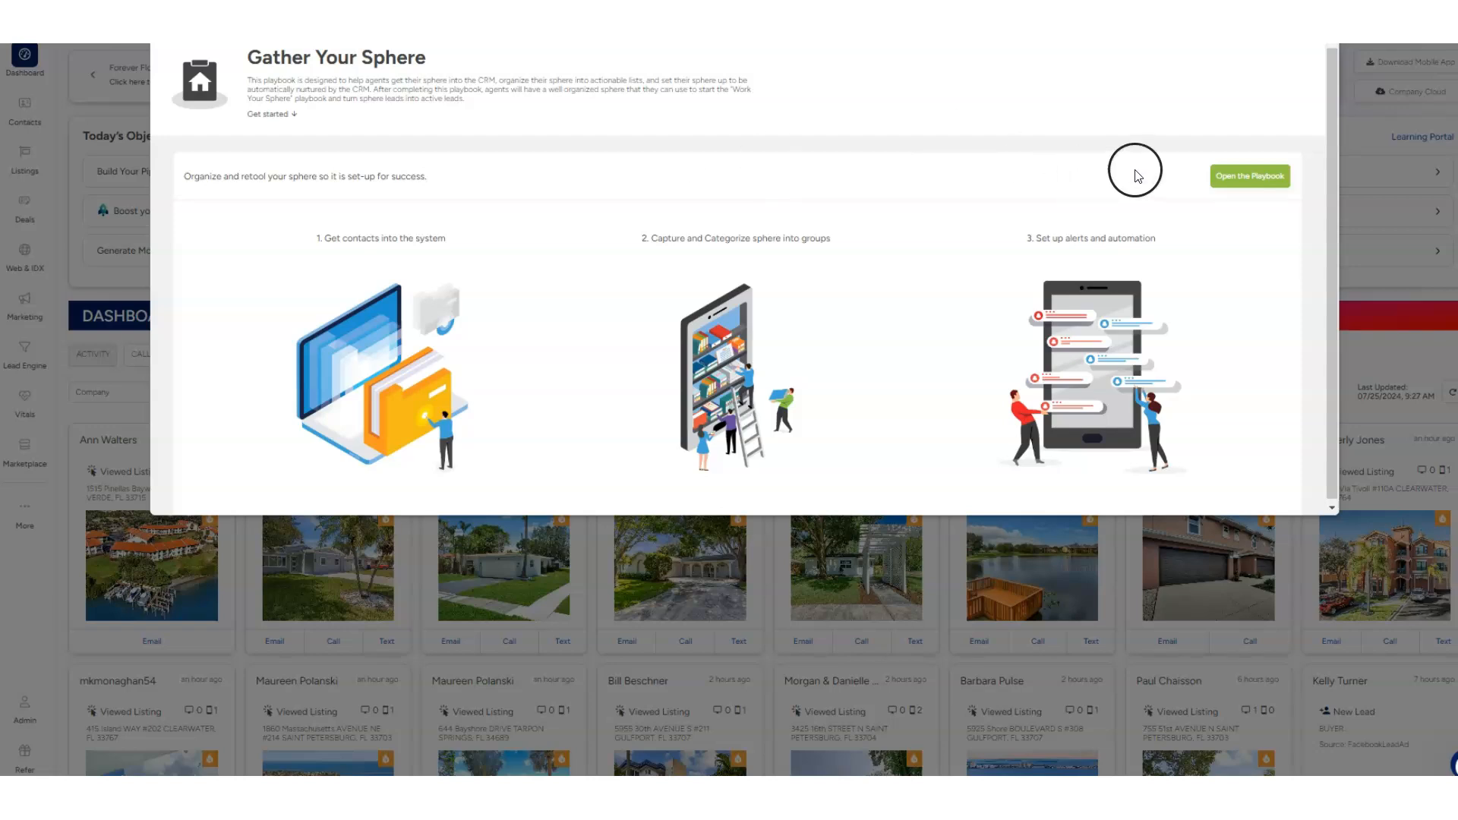
In the Gather Your Sphere playbook's Capture Social Media Sphere play, set the market report area to zip 33711 and copy its link
{"action": "left_click", "coordinate": [1250, 175]}
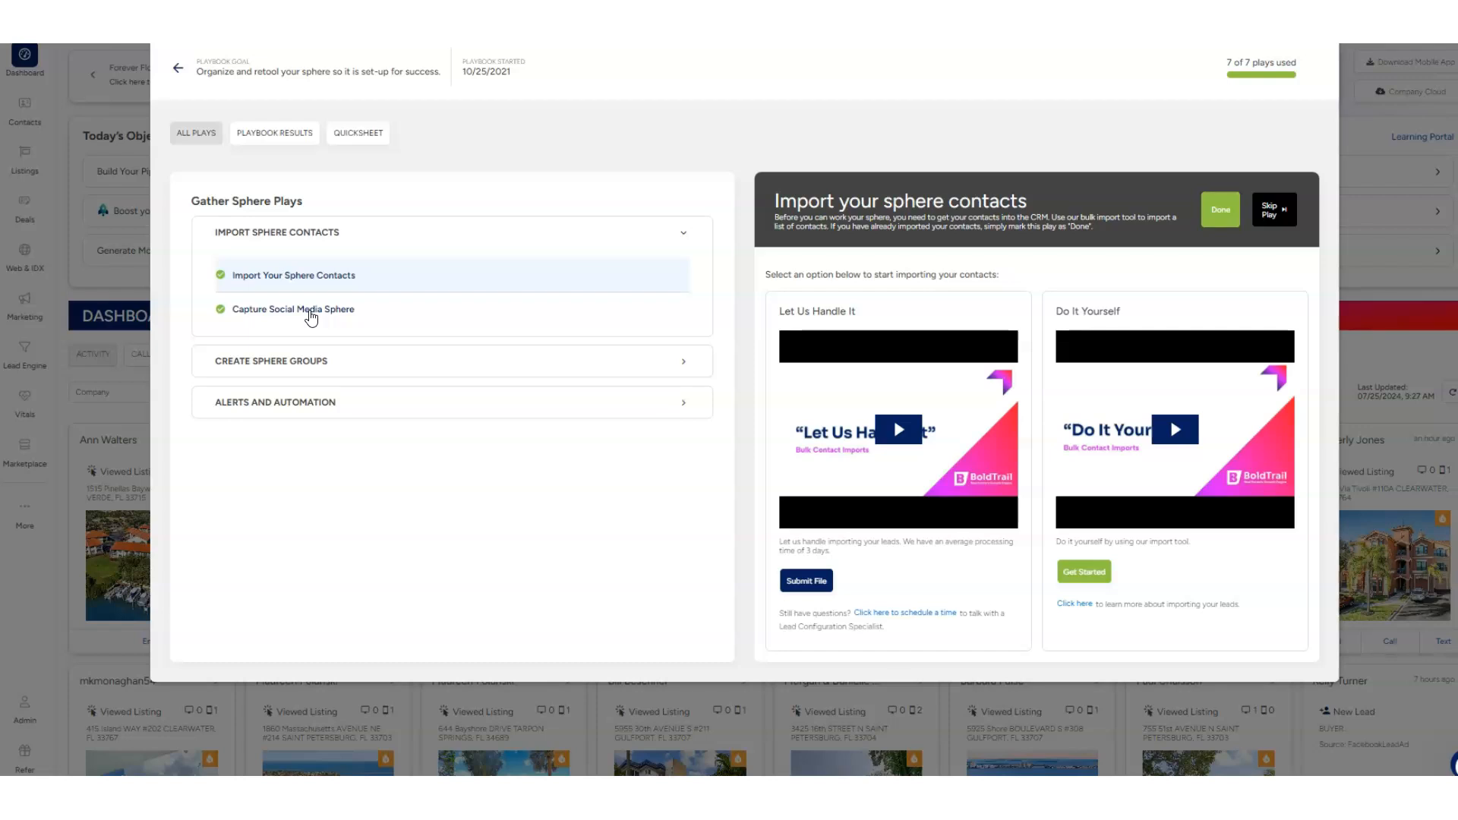
{"action": "left_click", "coordinate": [310, 313]}
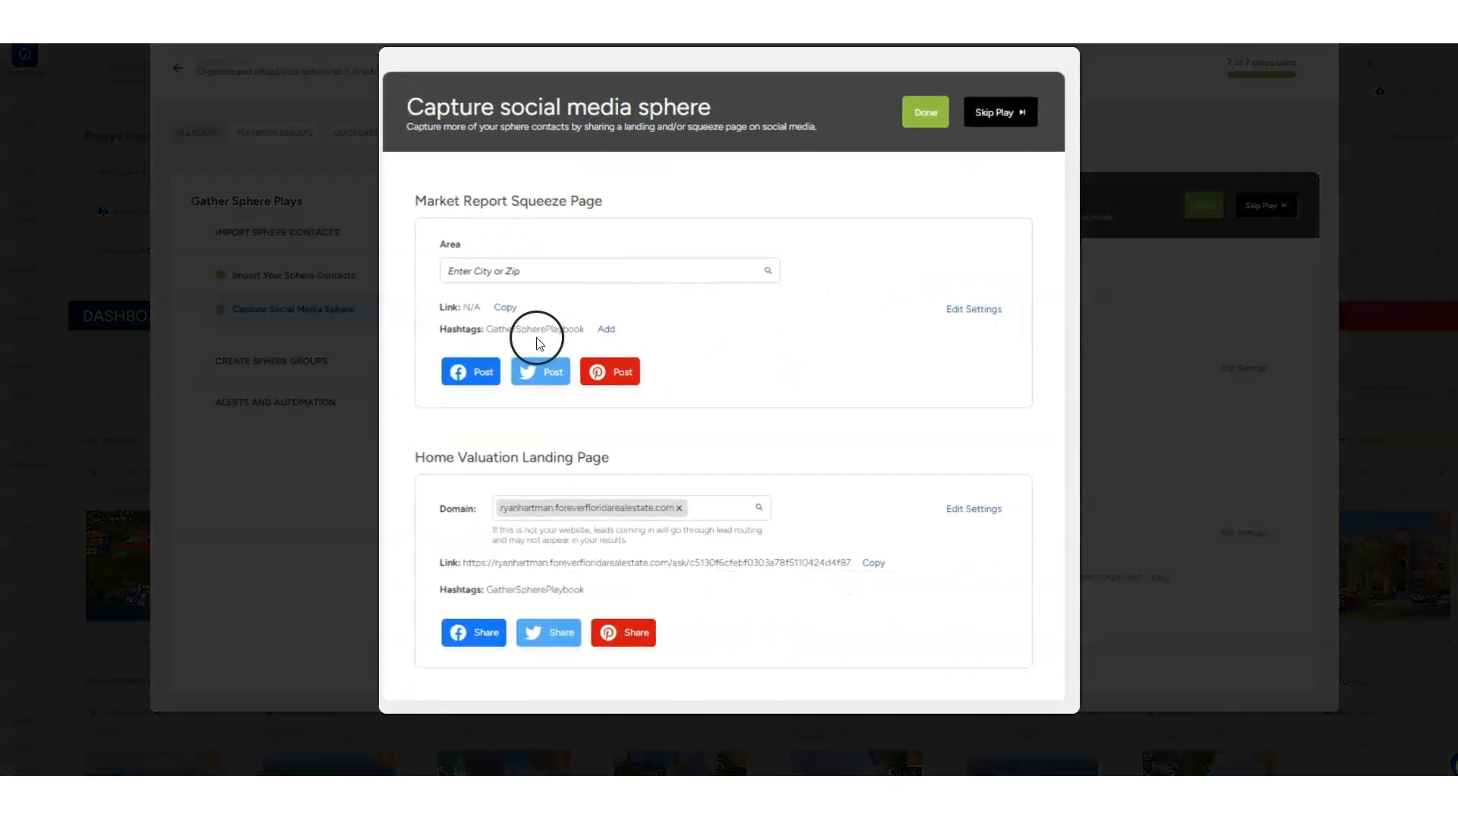
{"action": "left_click", "coordinate": [558, 280]}
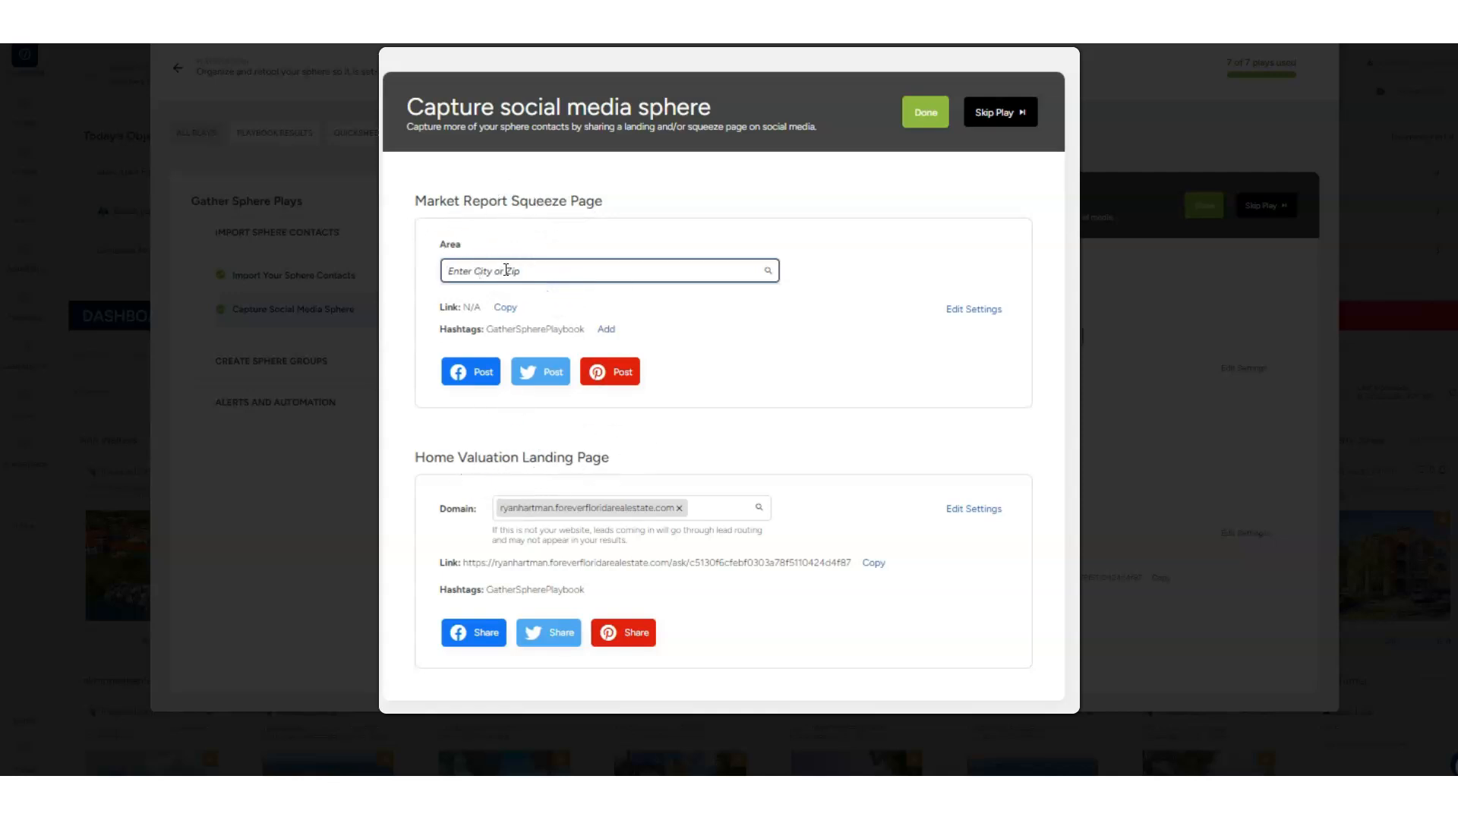
{"action": "type", "text": "33711"}
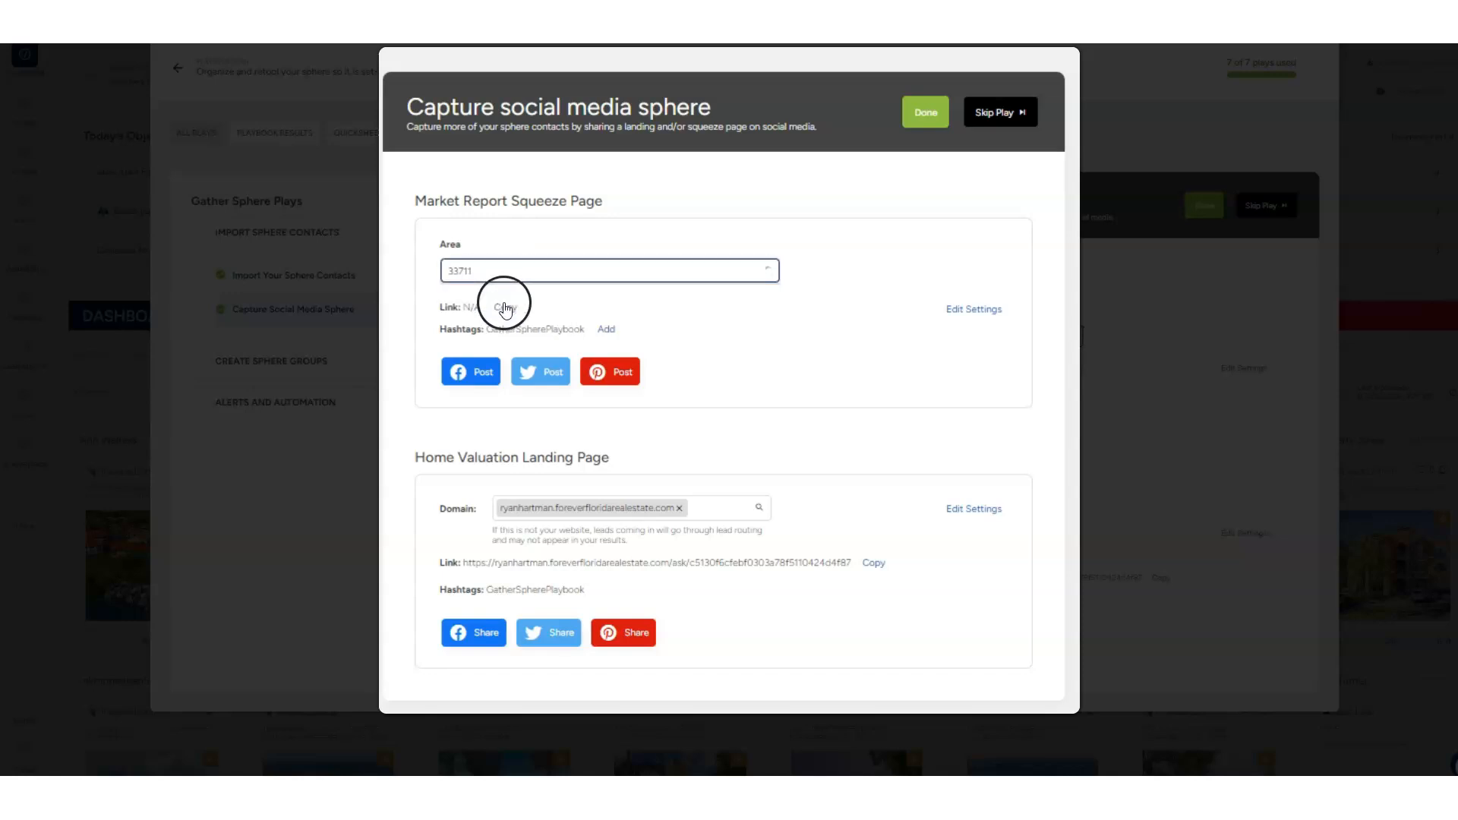
{"action": "left_click", "coordinate": [504, 288]}
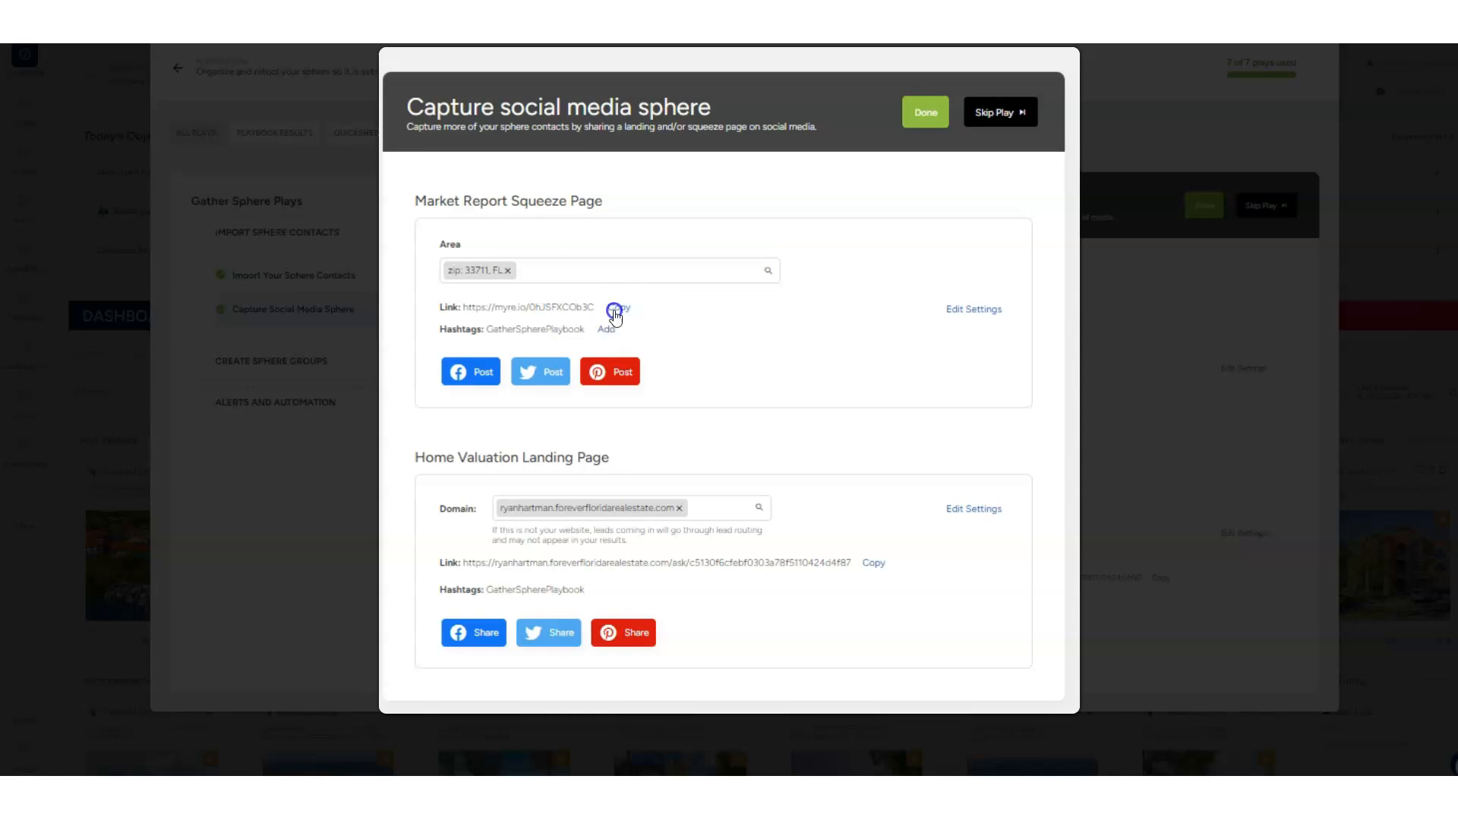
{"action": "left_click", "coordinate": [616, 307]}
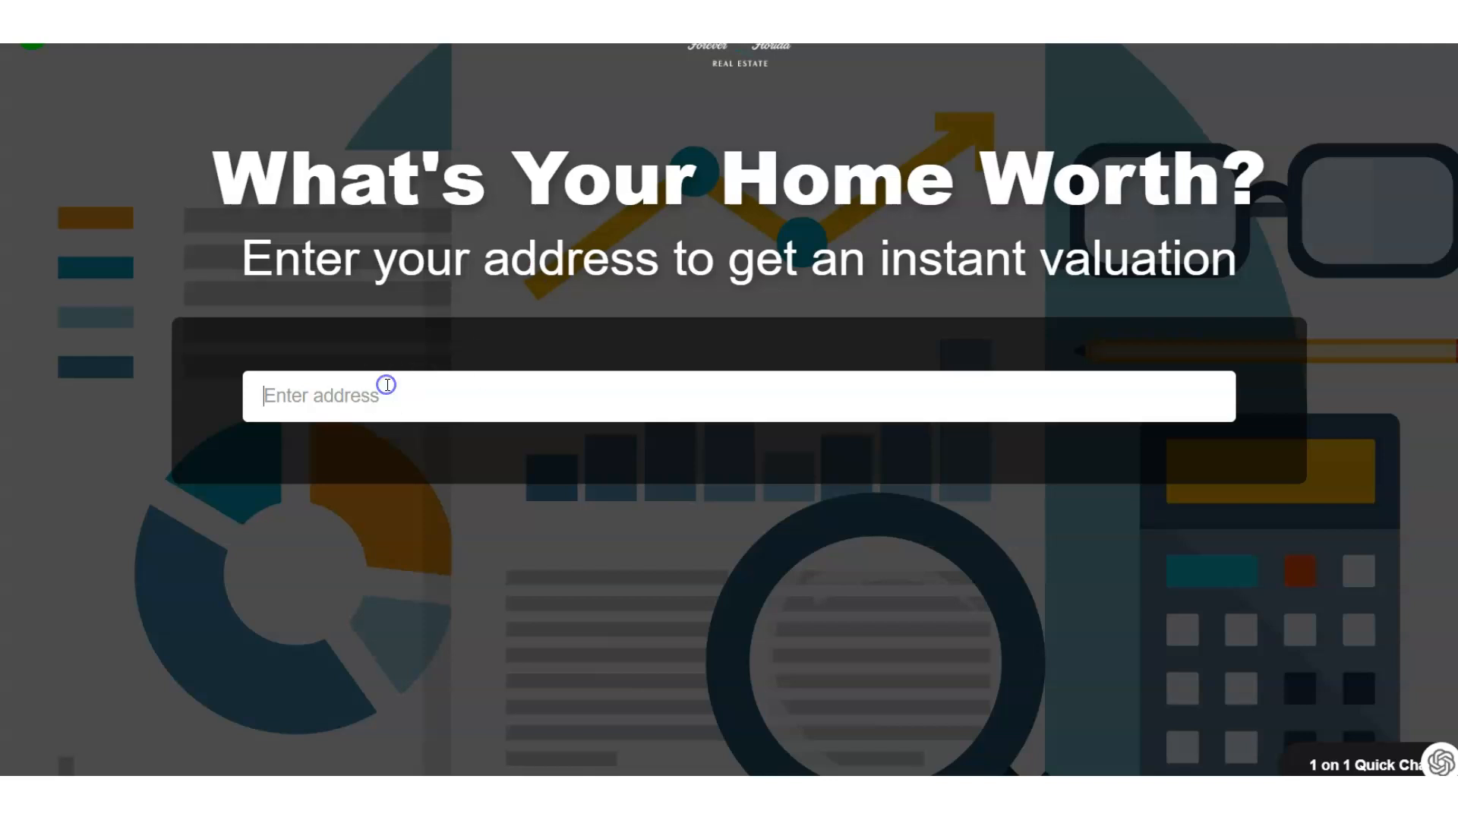
Look up the home valuation for the property's street address and examine the report through its buyer interest section
{"action": "type", "text": "66"}
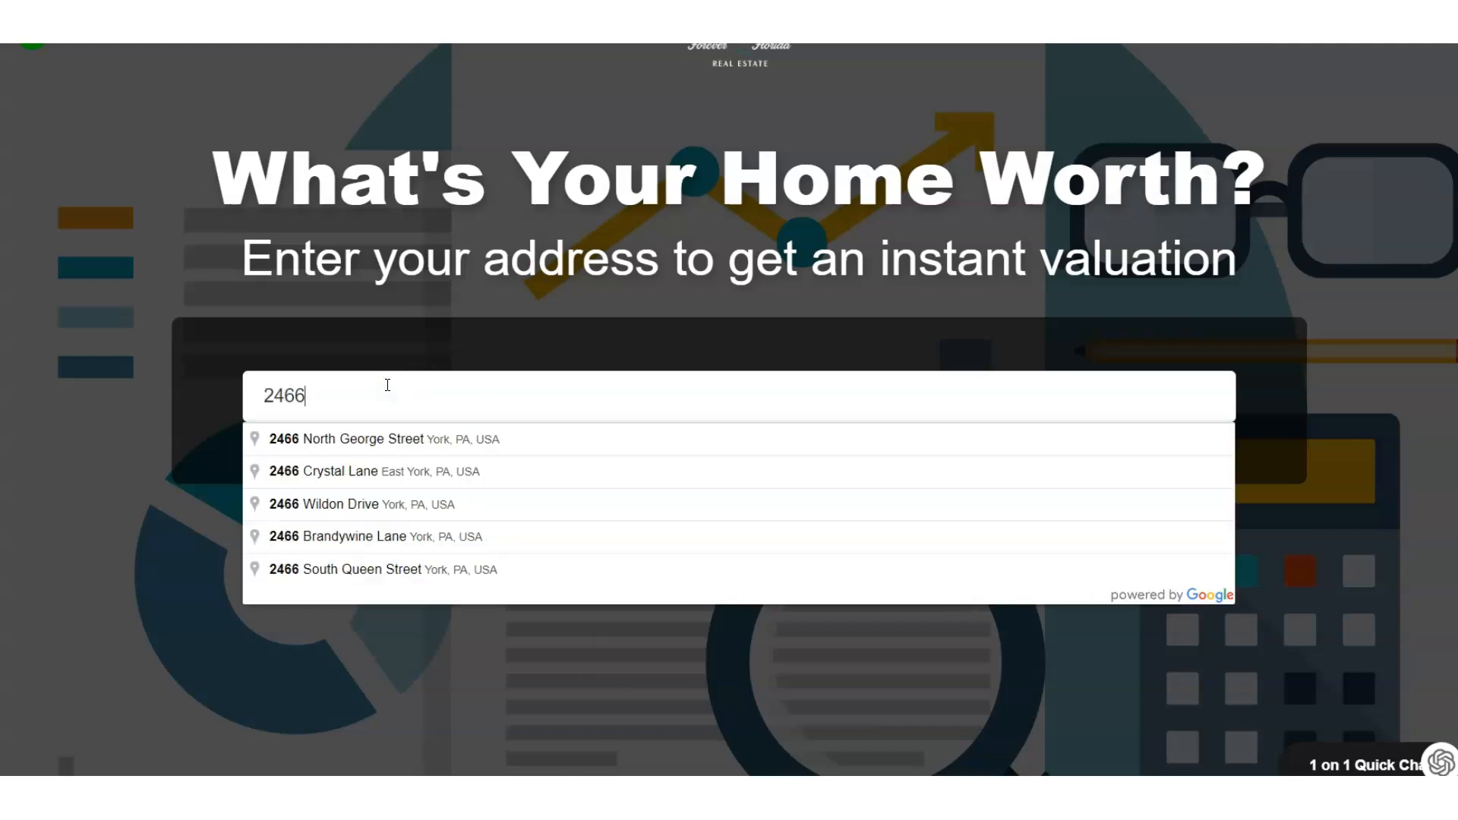
{"action": "type", "text": " 44t"}
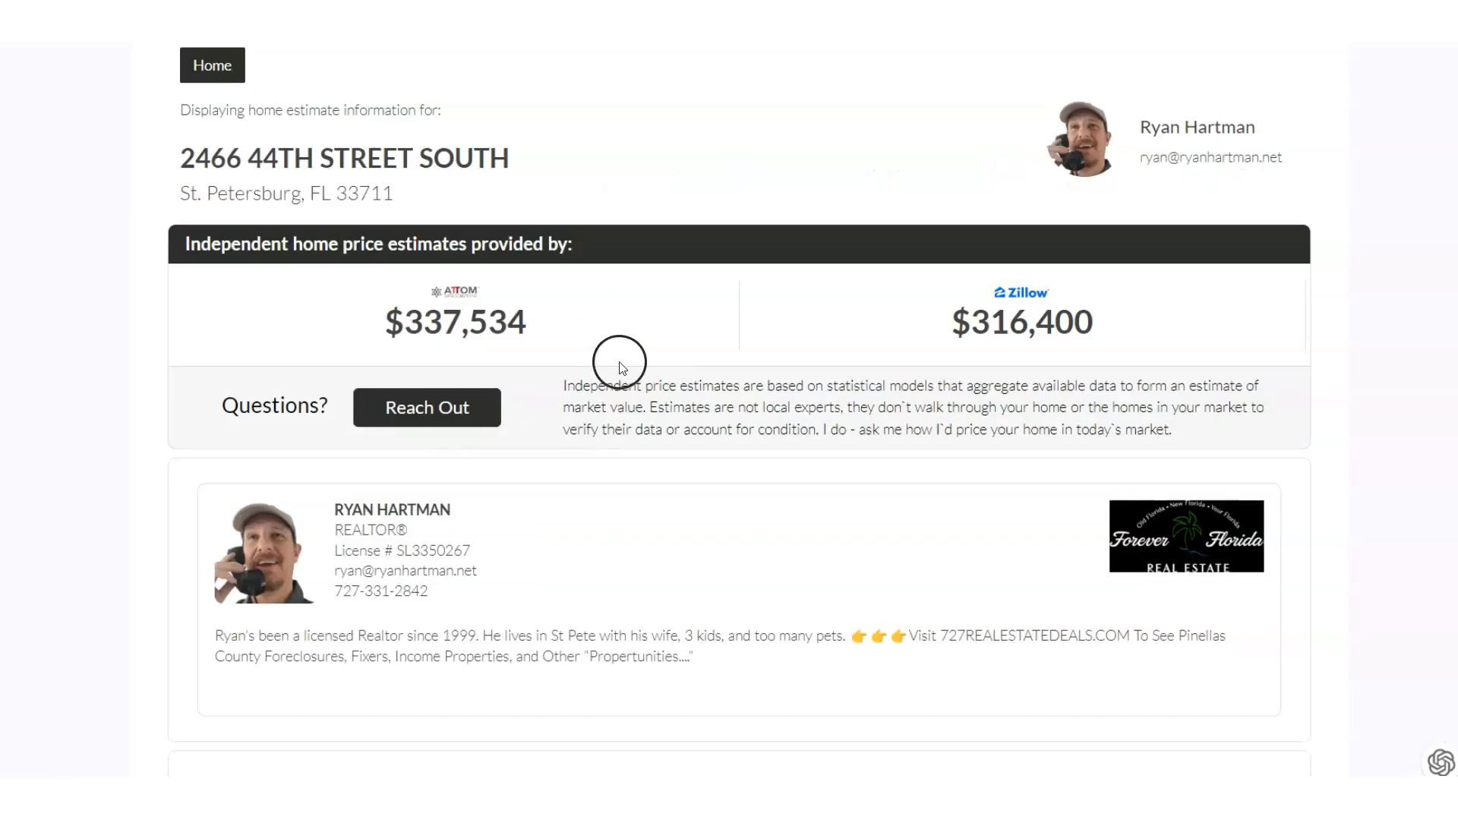
{"action": "scroll", "coordinate": [618, 361], "scroll_direction": "down", "scroll_amount": 7}
{"action": "scroll", "coordinate": [618, 367], "scroll_direction": "down", "scroll_amount": 12}
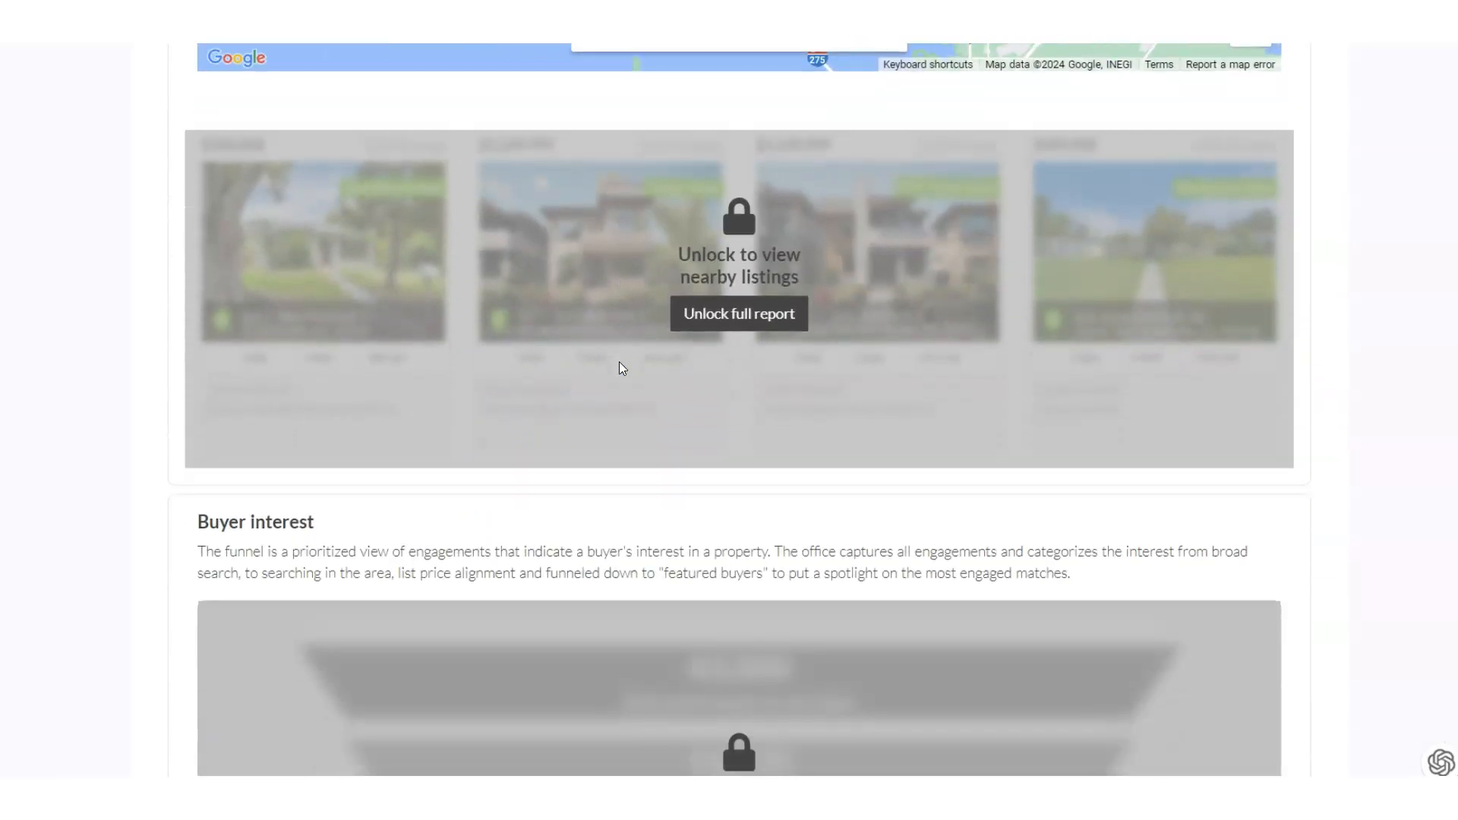
{"action": "scroll", "coordinate": [841, 368], "scroll_direction": "down", "scroll_amount": 5}
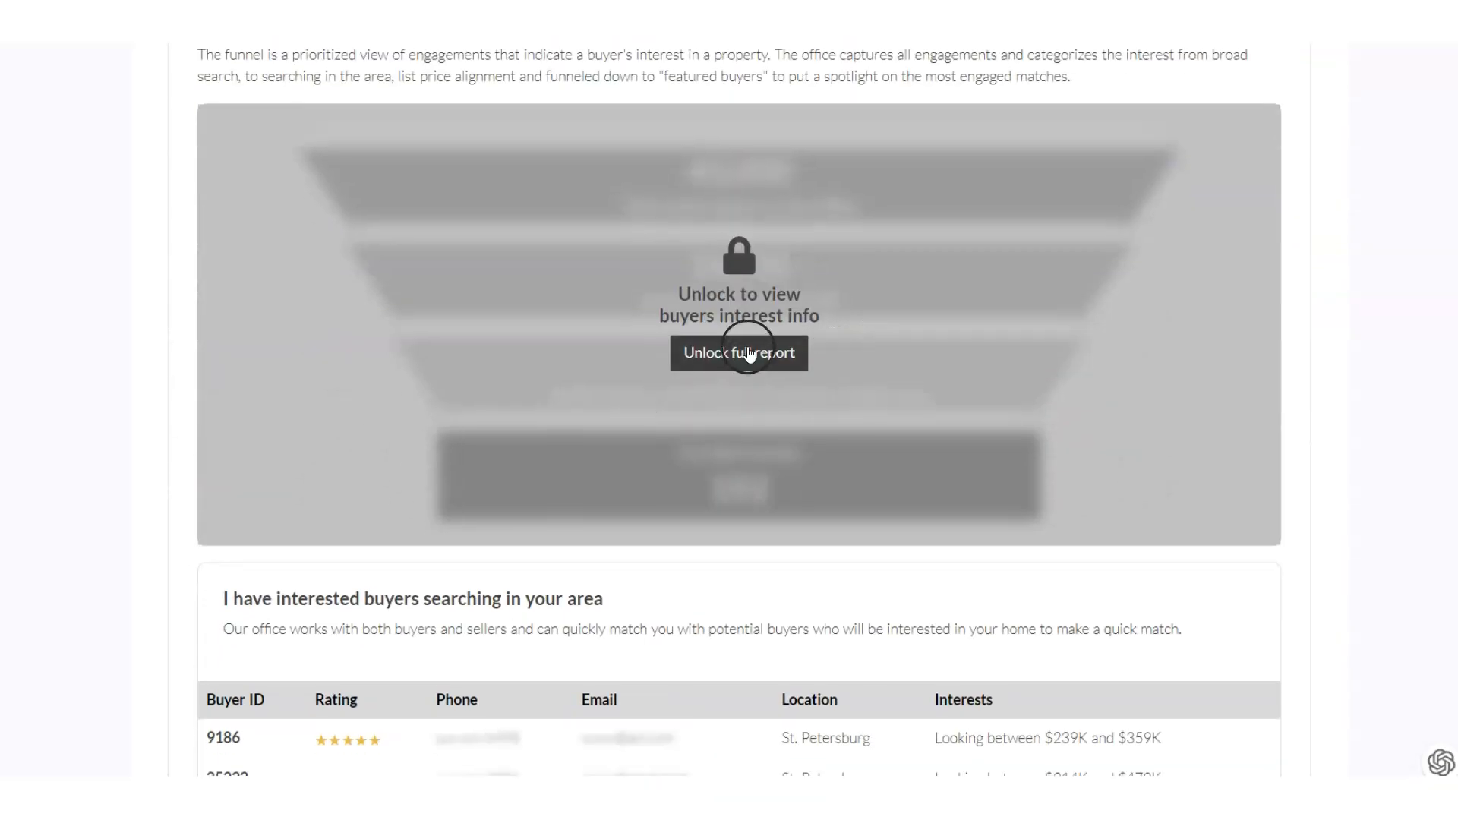
View the sign-up form for unlocking the full home valuation report, and close it without submitting
{"action": "left_click", "coordinate": [749, 350]}
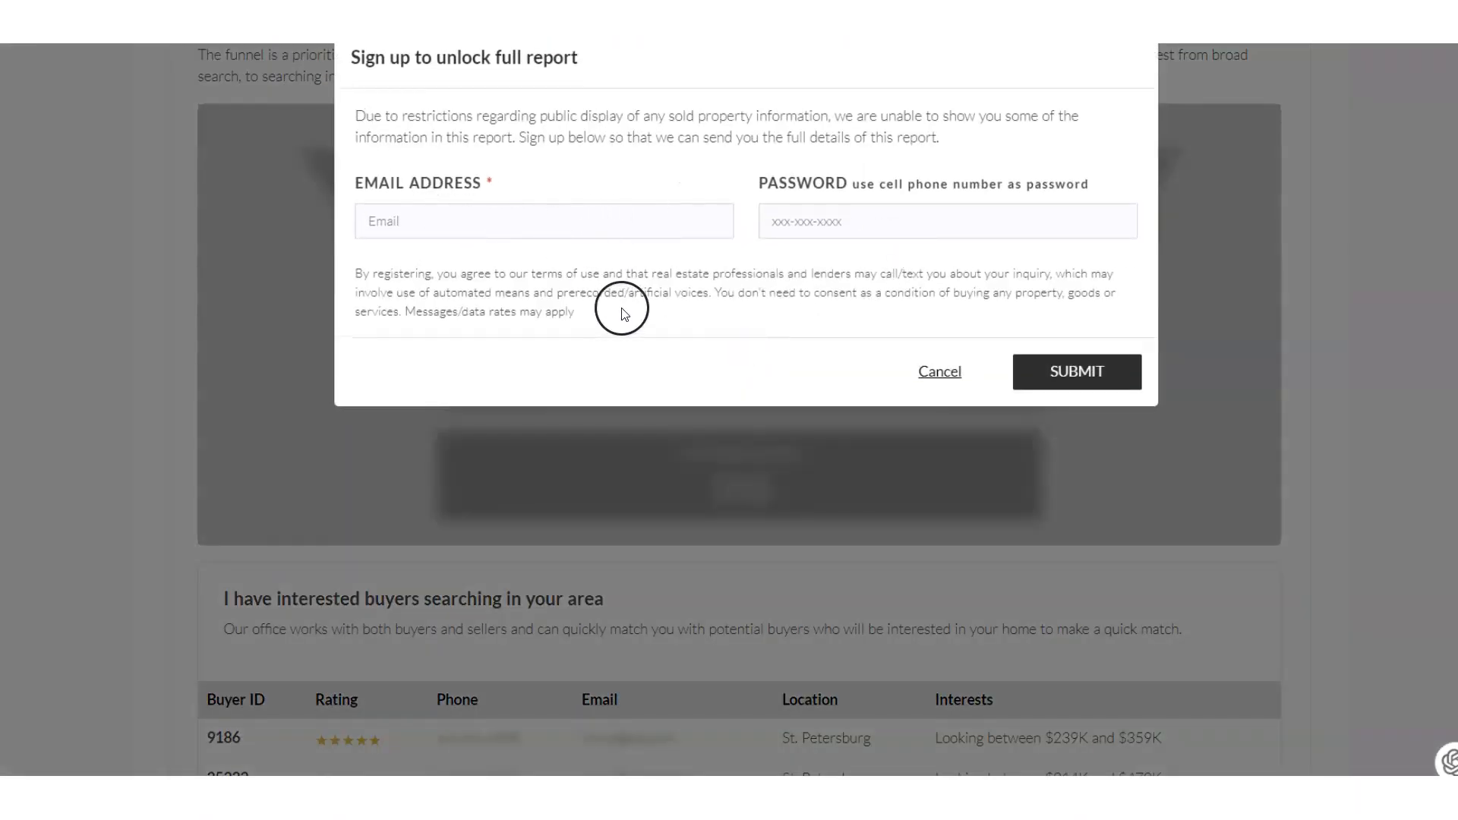
{"action": "left_click", "coordinate": [942, 372]}
{"action": "scroll", "coordinate": [942, 372], "scroll_direction": "up", "scroll_amount": 2}
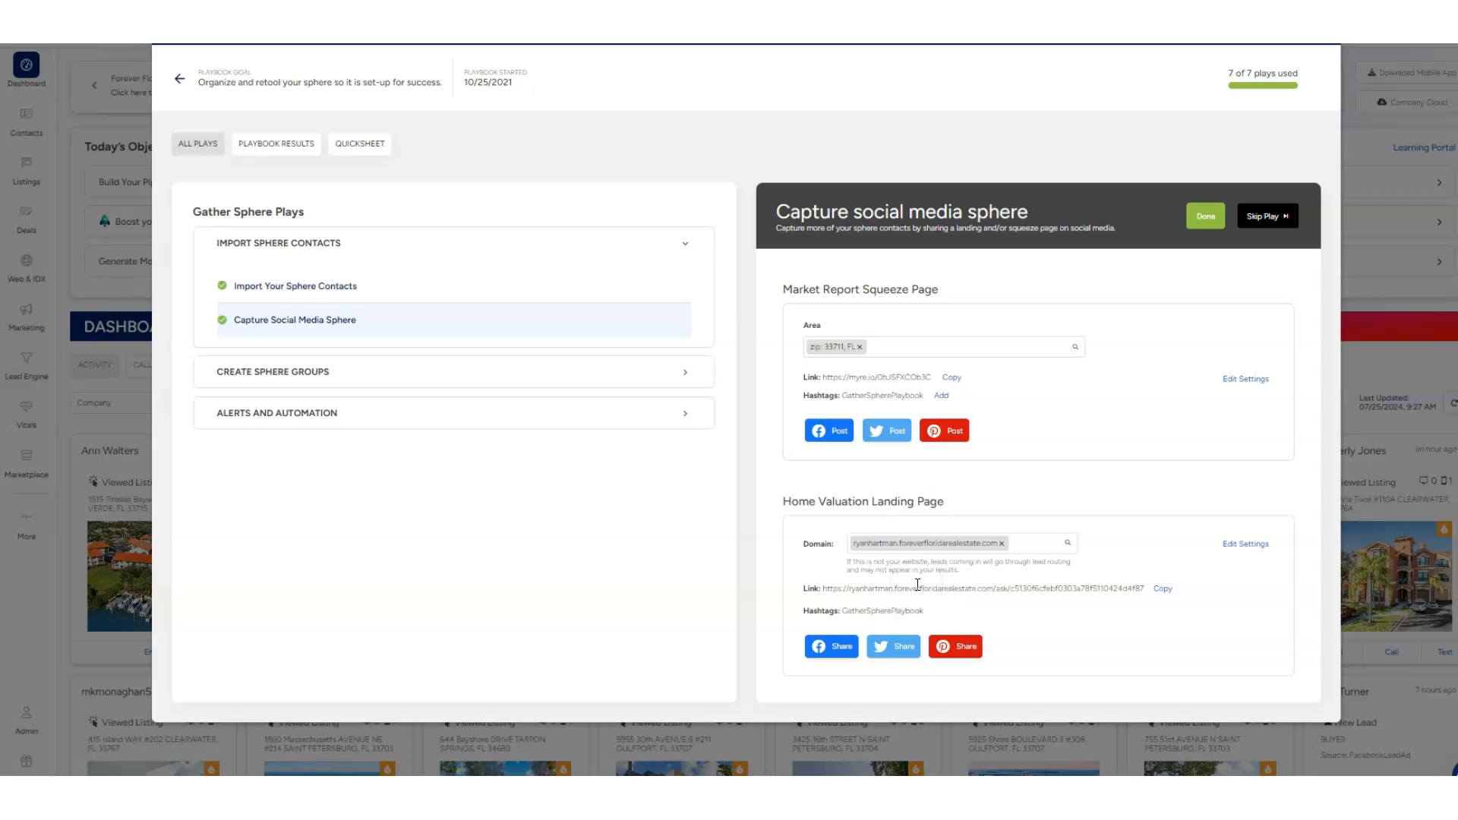
Under Create Sphere Groups, review the Create Sphere Contact Hashtags play and the Move Contacts Into Sphere Groups play
{"action": "left_click", "coordinate": [248, 379]}
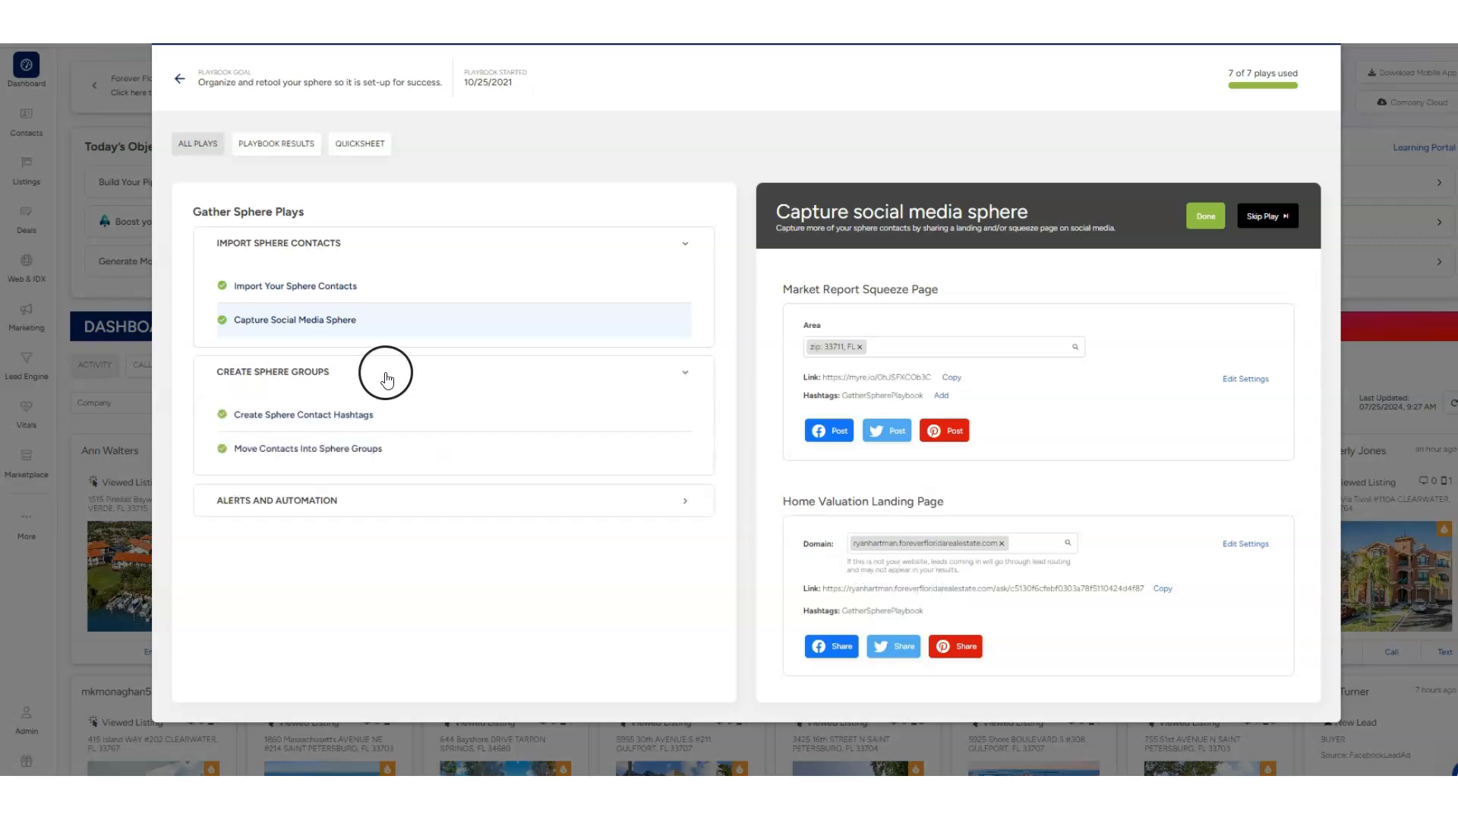
{"action": "left_click", "coordinate": [315, 415]}
{"action": "scroll", "coordinate": [974, 459], "scroll_direction": "down", "scroll_amount": 1}
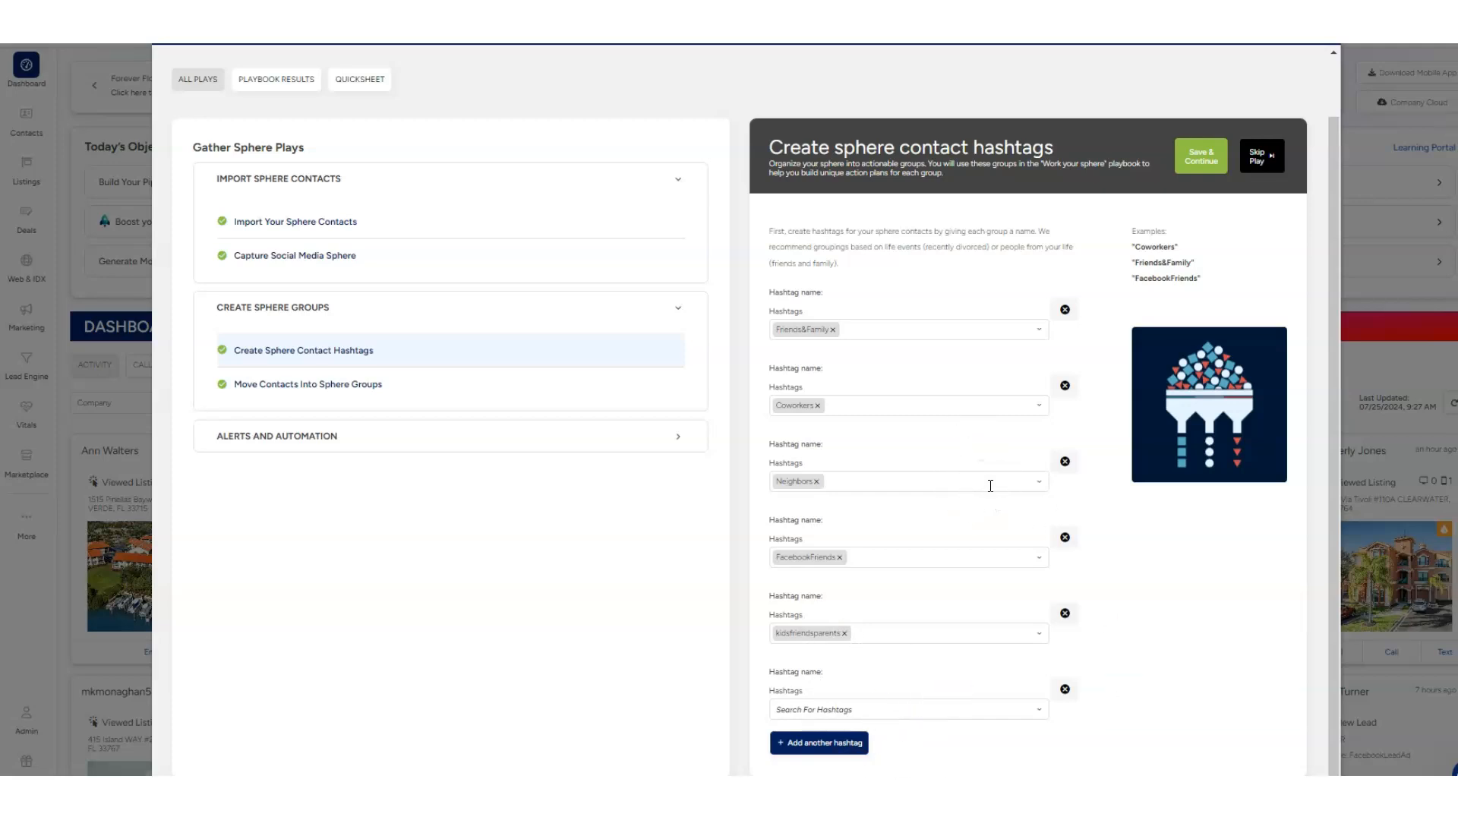
{"action": "left_click", "coordinate": [331, 382]}
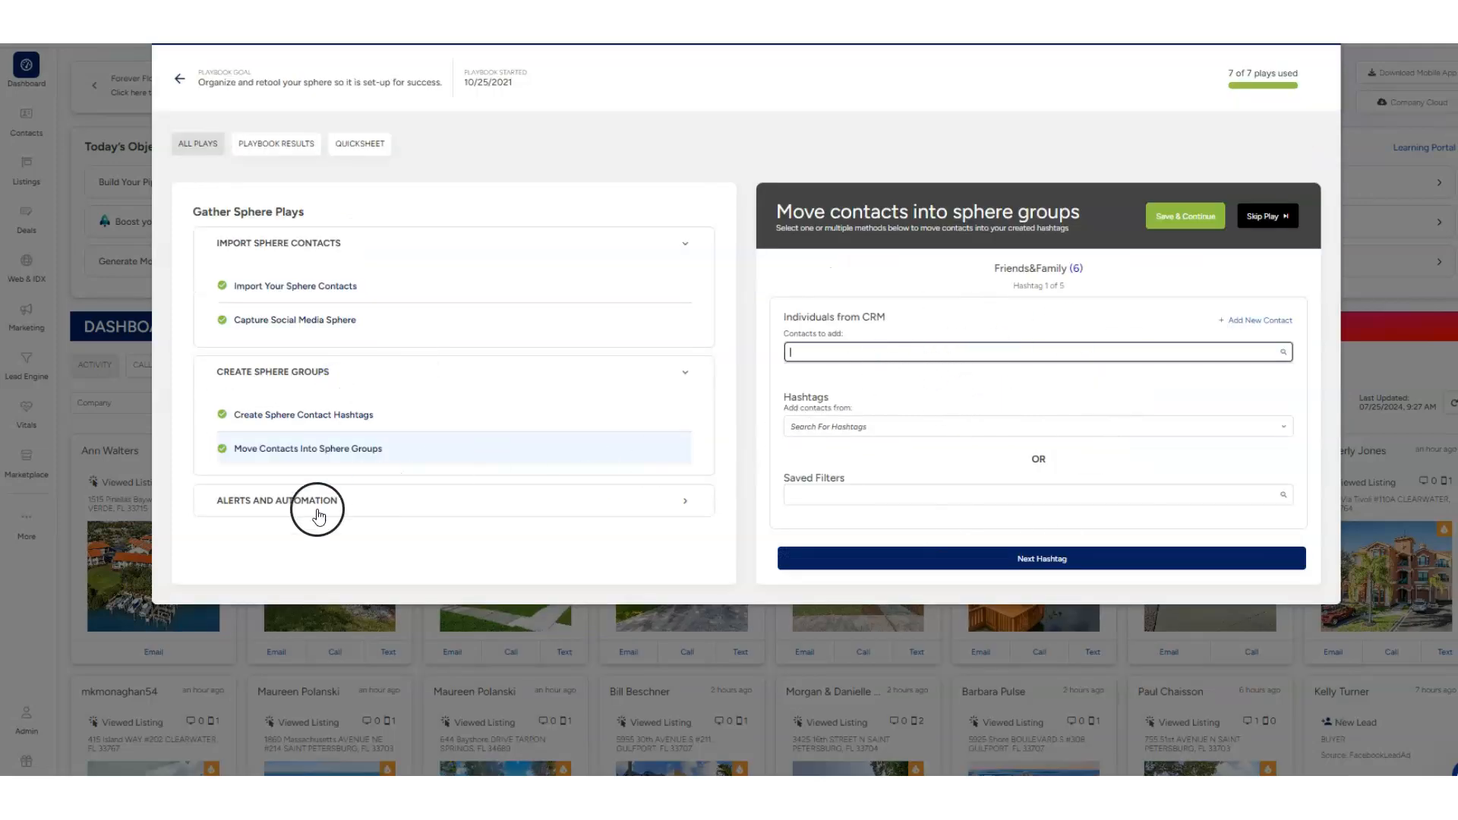
Open the Set Up Contacts Behavior Alerts play under Alerts and Automation and examine its contact types and behavior alerts
{"action": "left_click", "coordinate": [277, 502]}
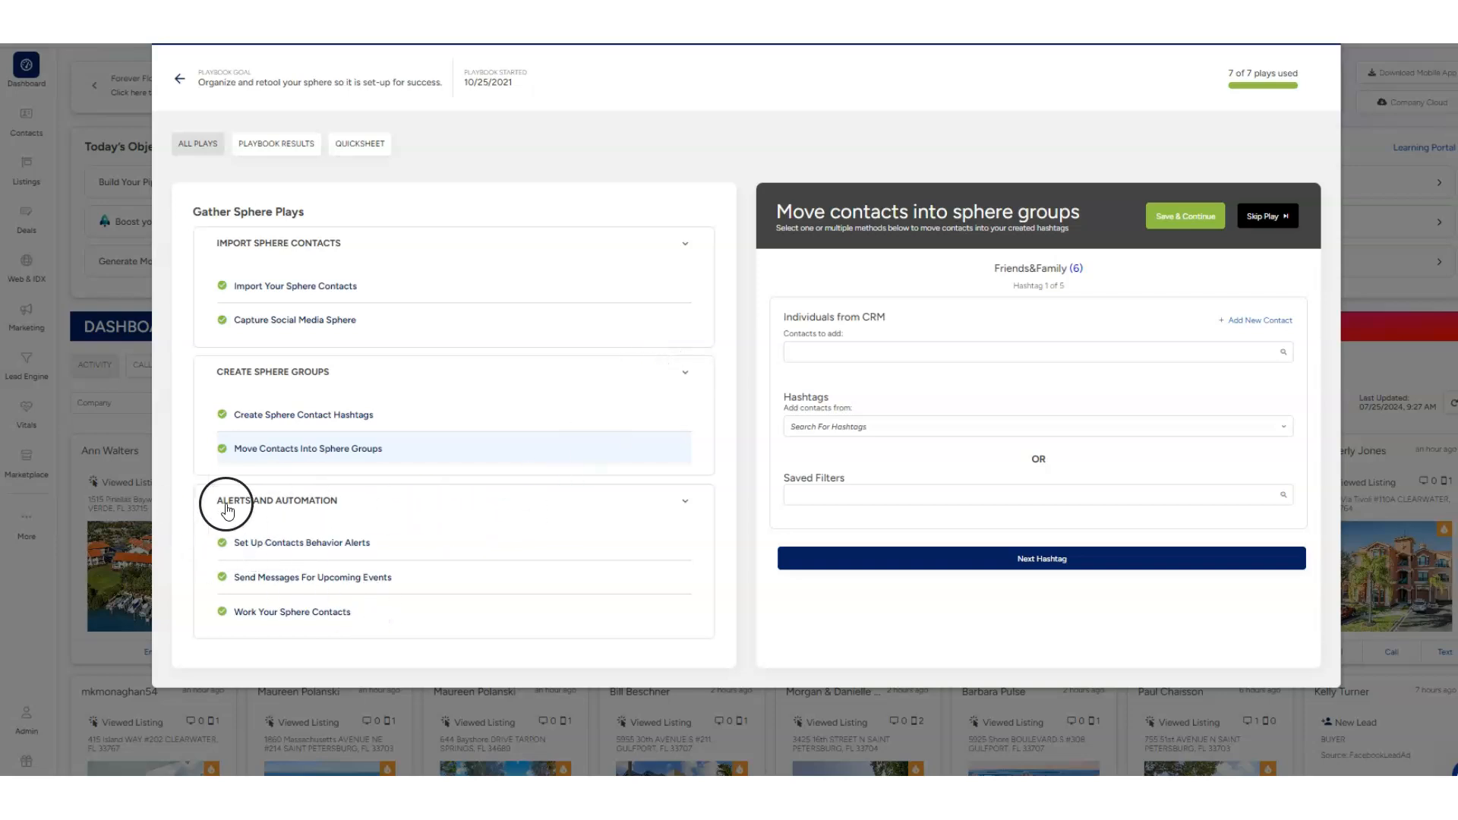
{"action": "left_click", "coordinate": [273, 546]}
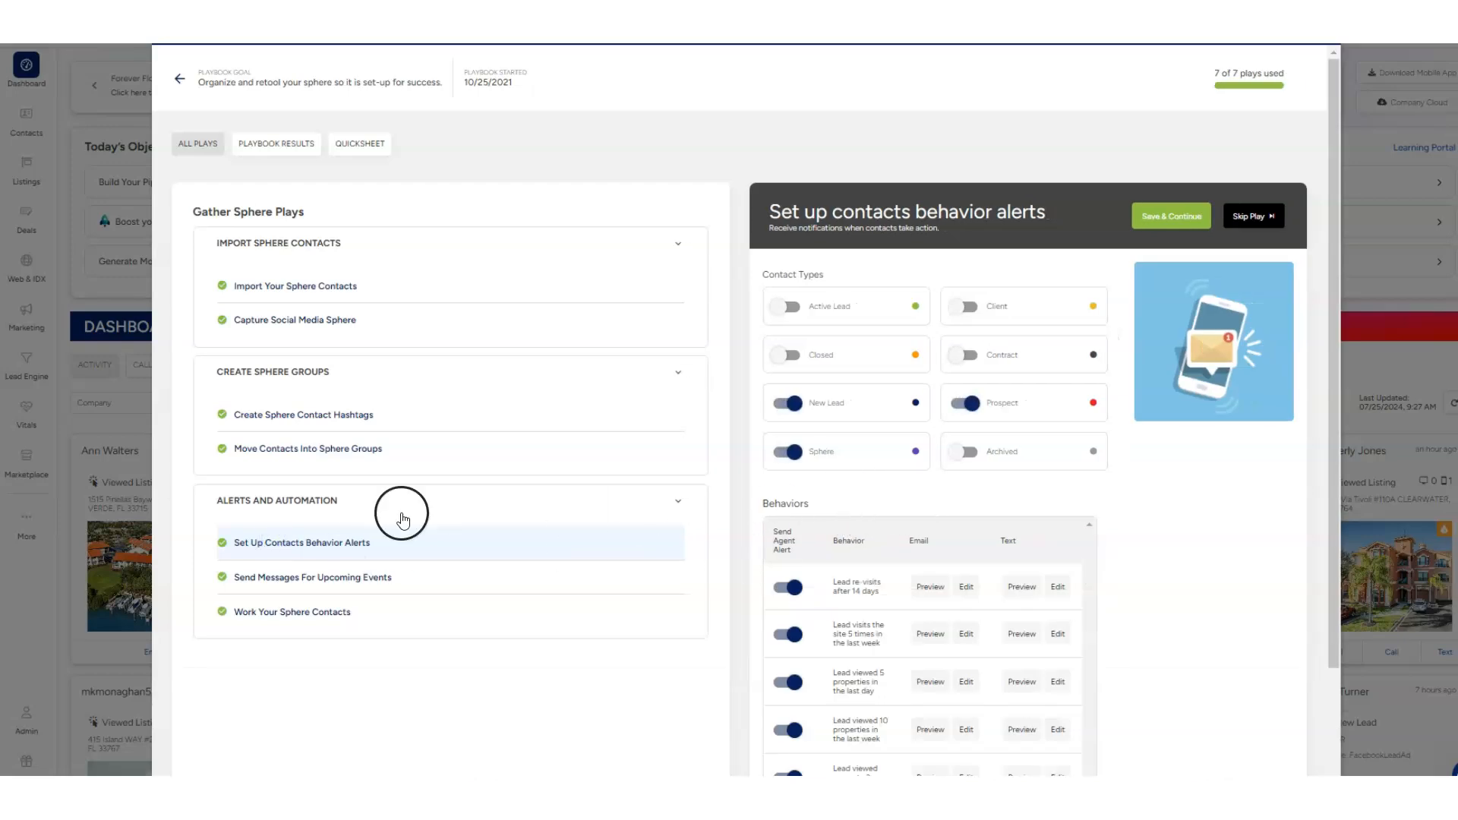
{"action": "scroll", "coordinate": [1090, 455], "scroll_direction": "down", "scroll_amount": 2}
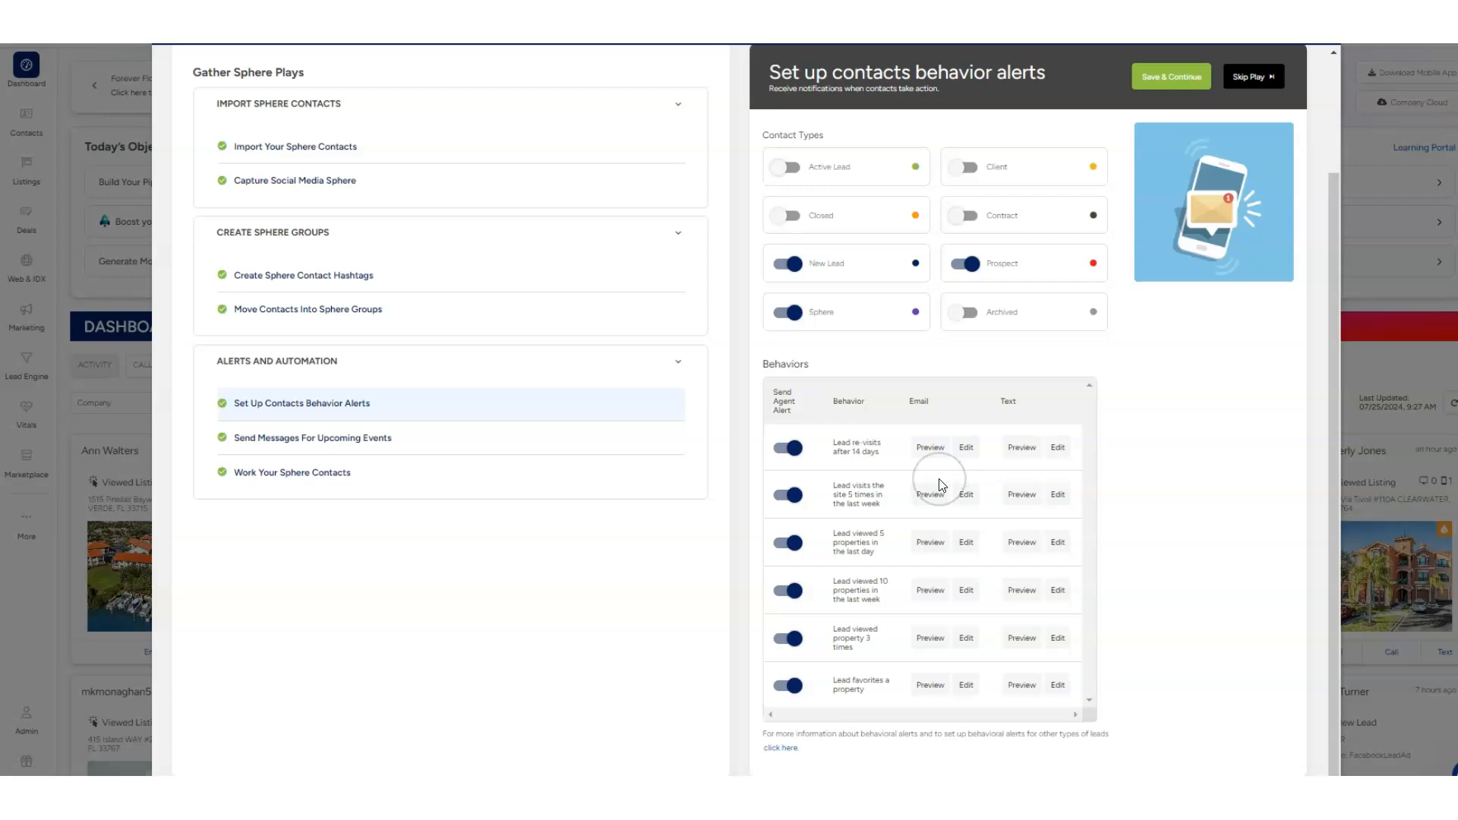
{"action": "scroll", "coordinate": [941, 485], "scroll_direction": "up", "scroll_amount": 1}
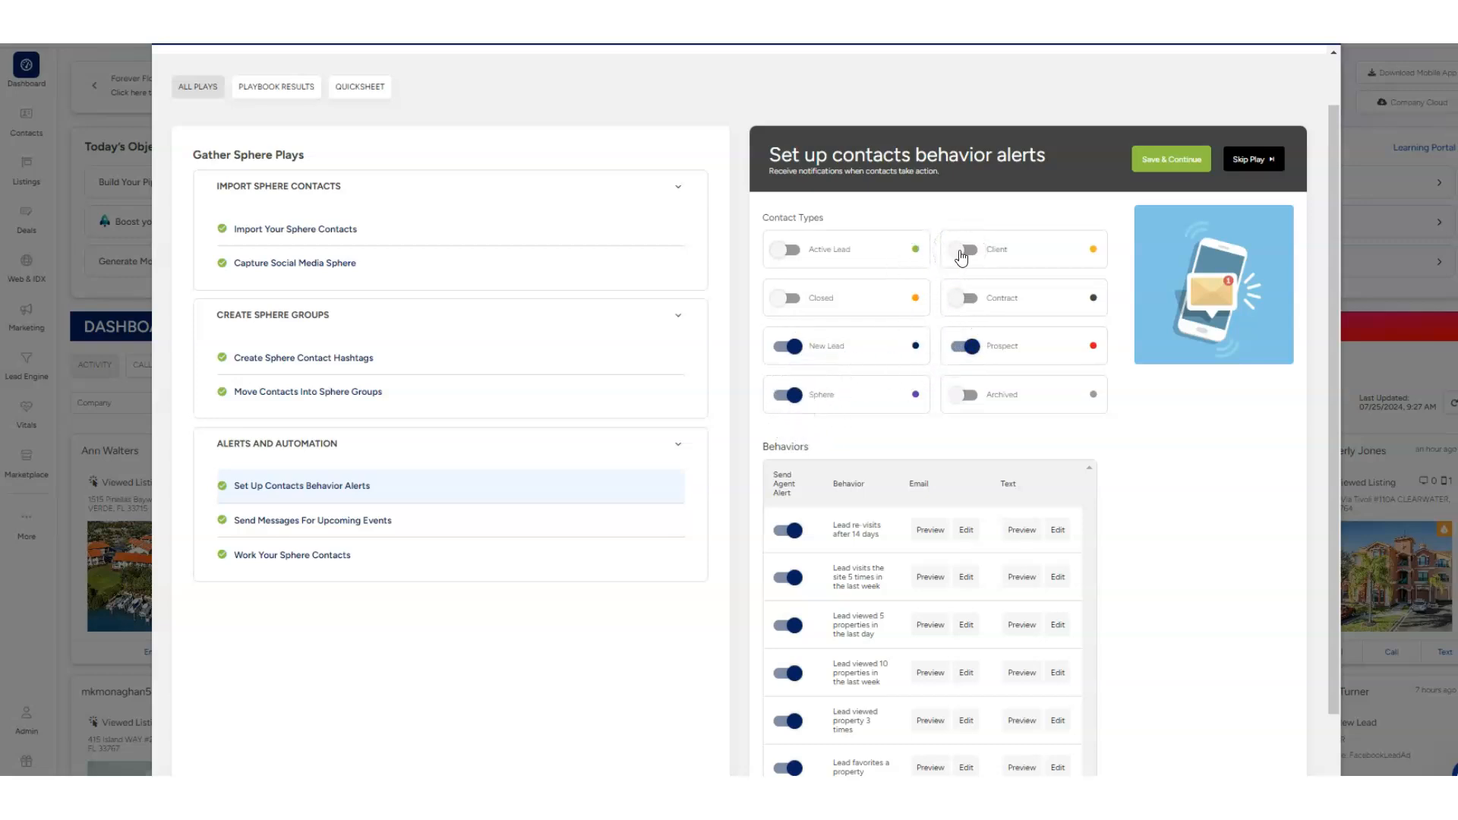
{"action": "scroll", "coordinate": [909, 376], "scroll_direction": "down", "scroll_amount": 1}
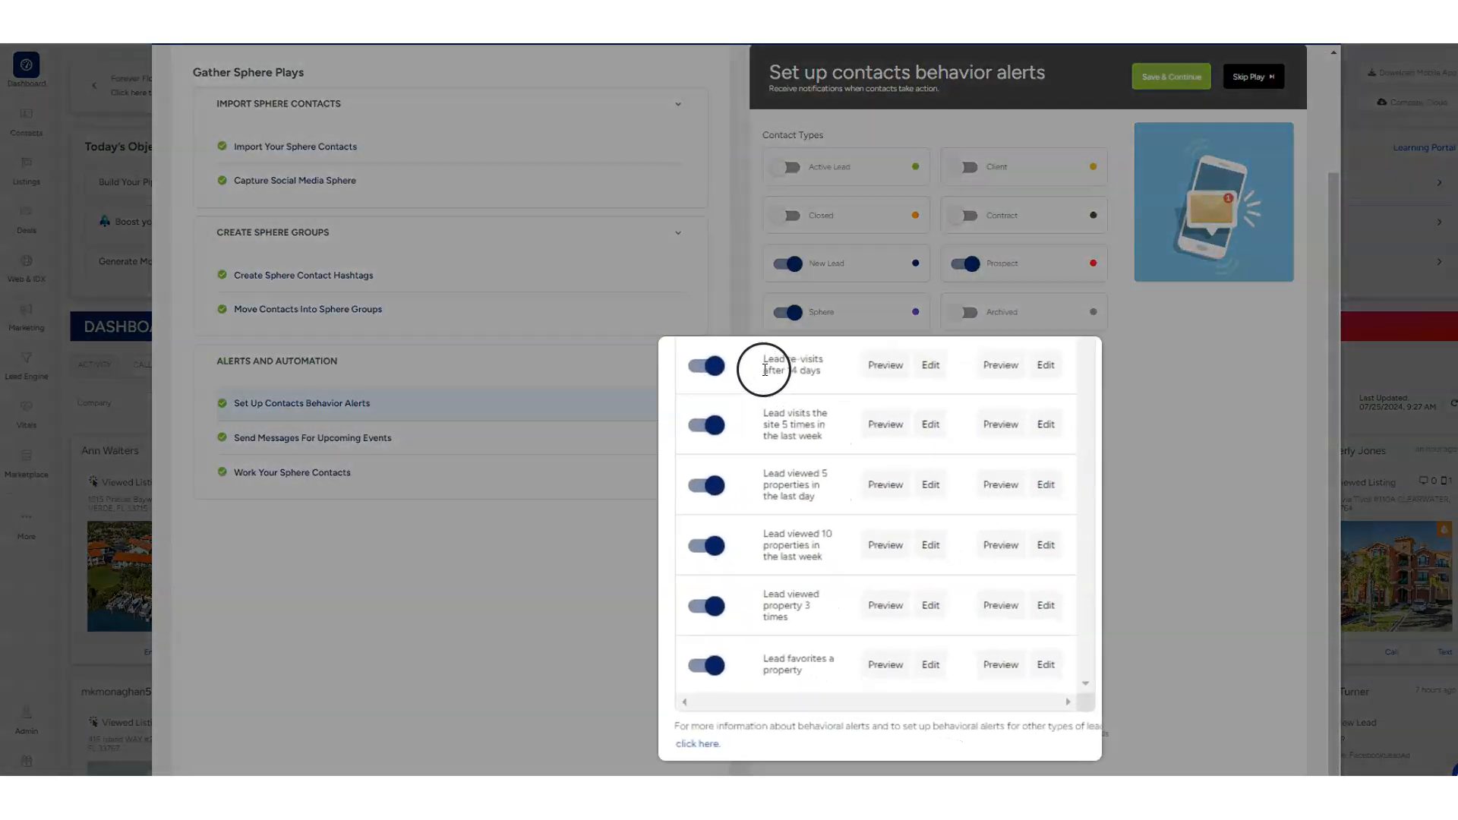
{"action": "left_click_drag", "start_coordinate": [794, 449], "coordinate": [869, 656]}
{"action": "left_click", "coordinate": [717, 296]}
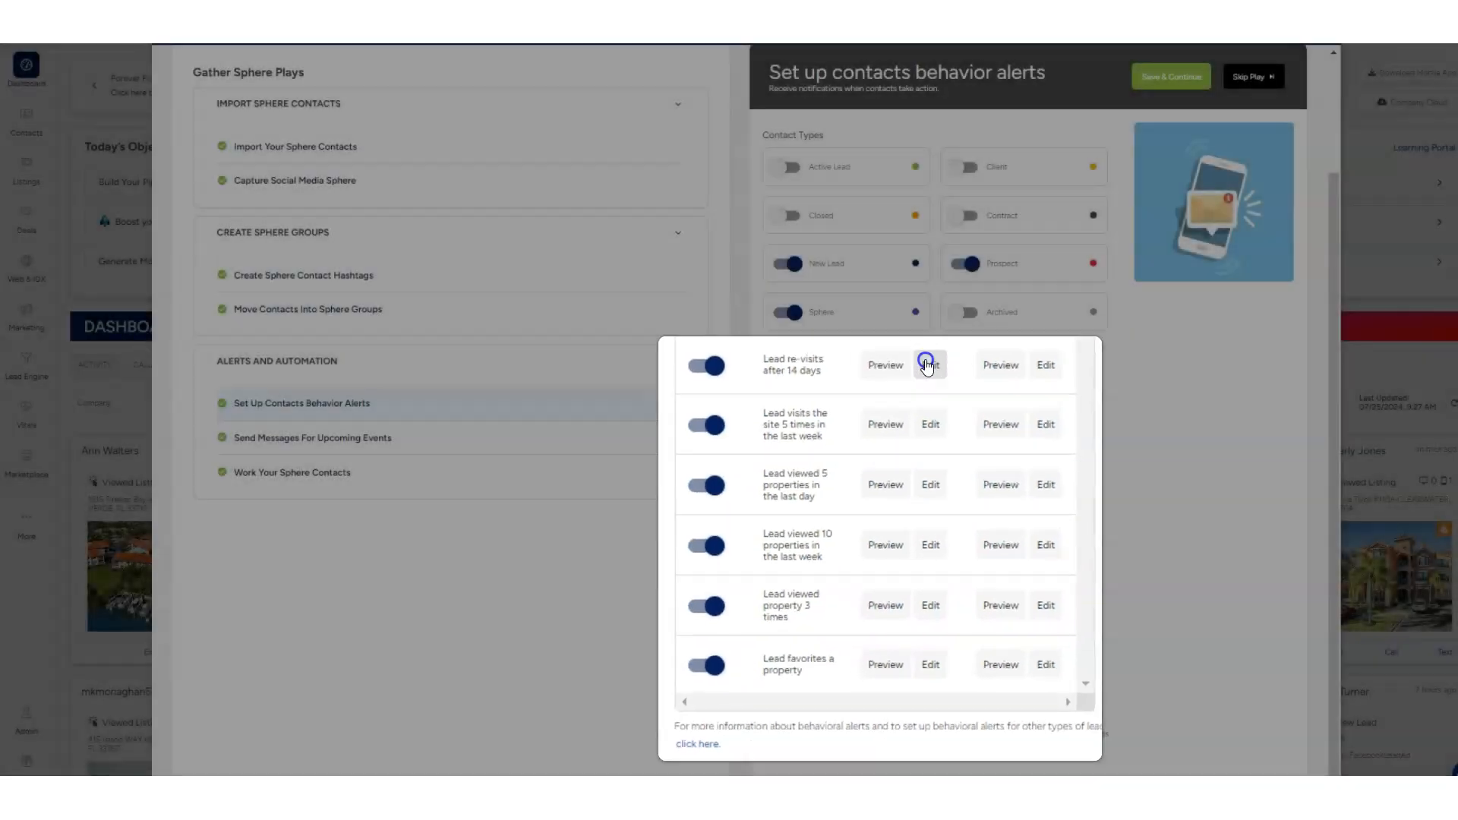
Open the behavior alert email with subject "Saw you were back on my website?", review its content and close it without saving
{"action": "left_click", "coordinate": [928, 362]}
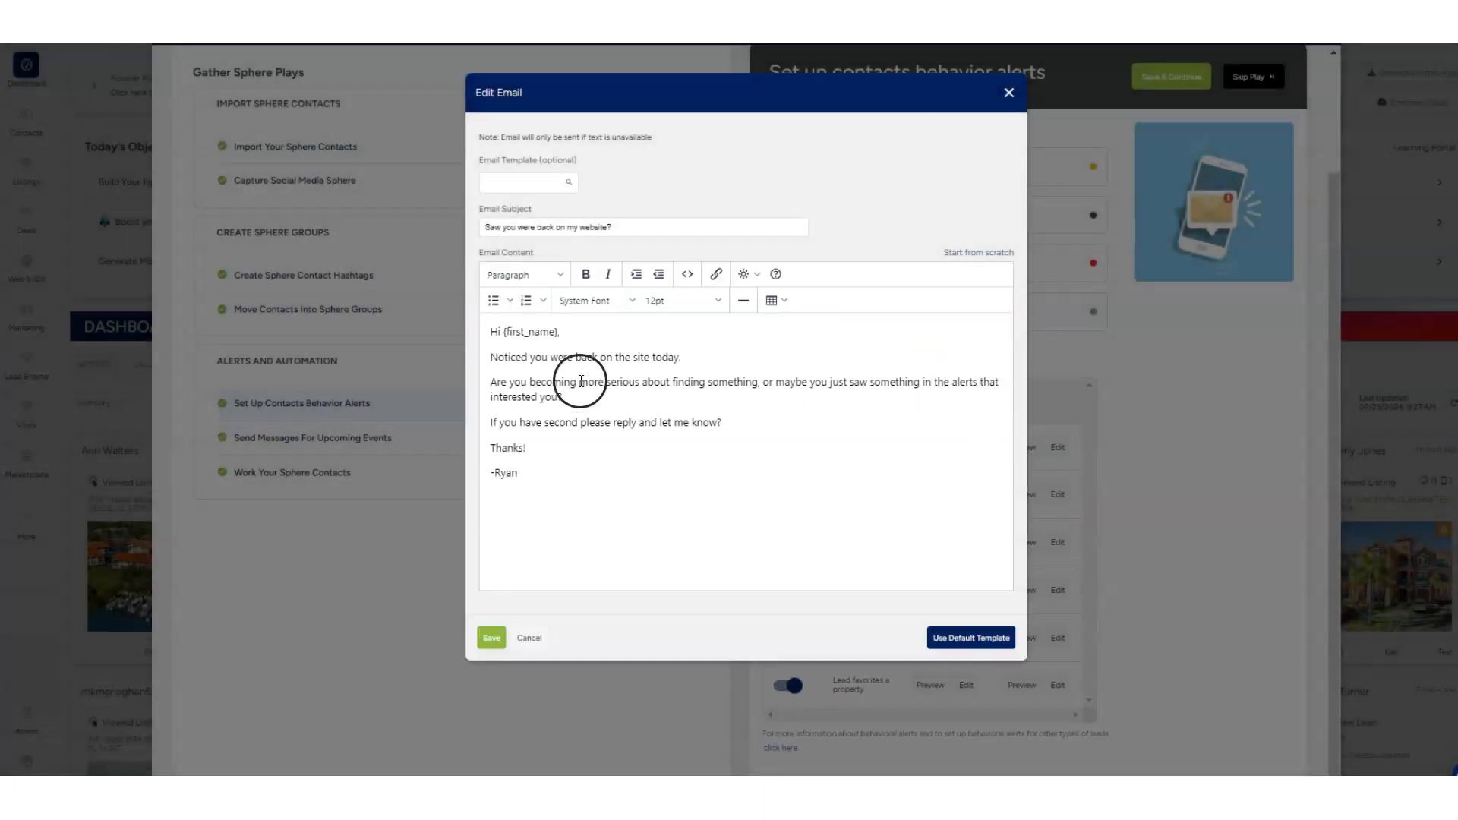
{"action": "left_click_drag", "start_coordinate": [575, 541], "coordinate": [466, 306]}
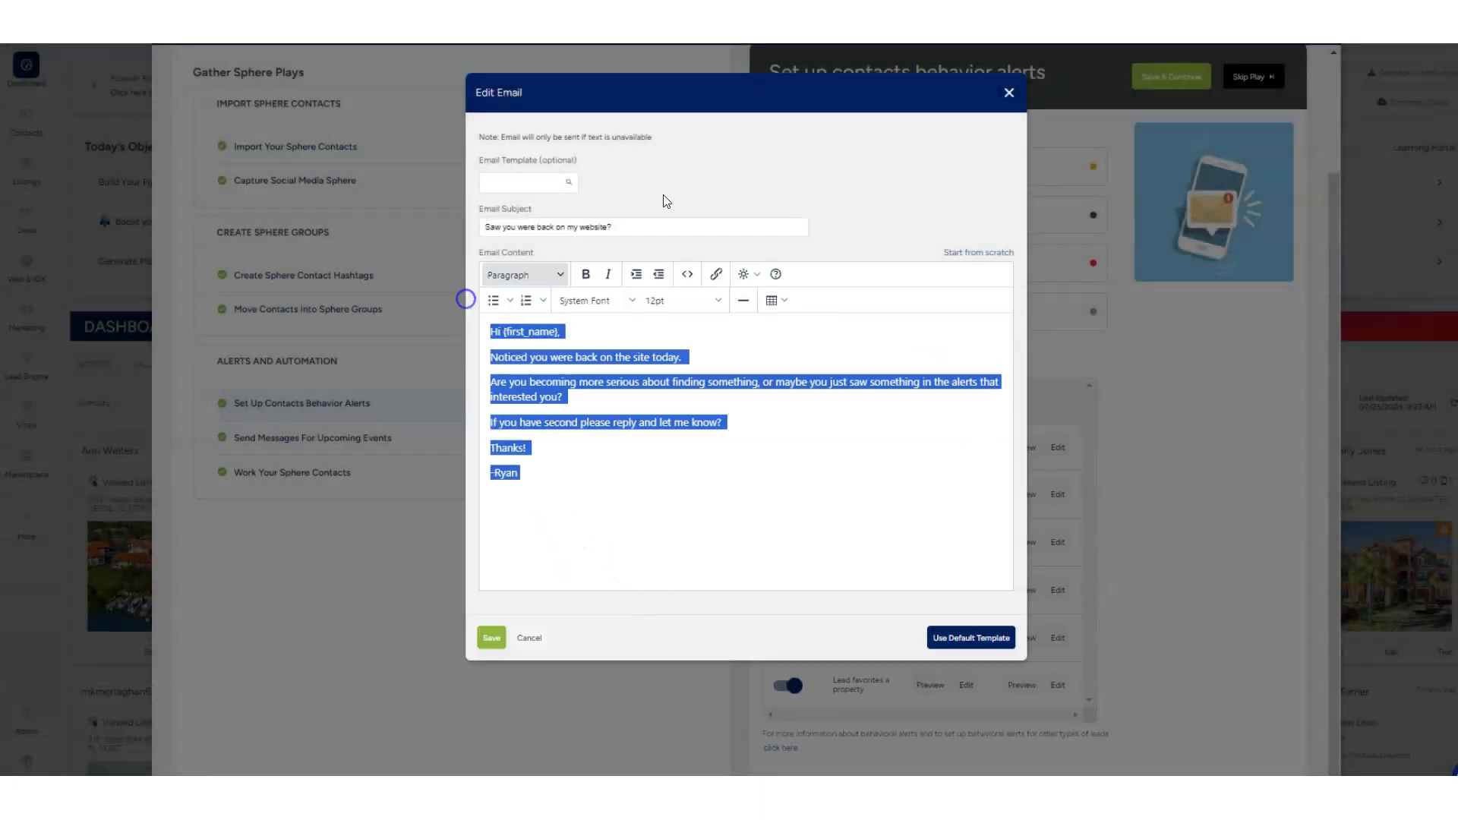
{"action": "left_click", "coordinate": [1010, 94]}
{"action": "left_click", "coordinate": [710, 331]}
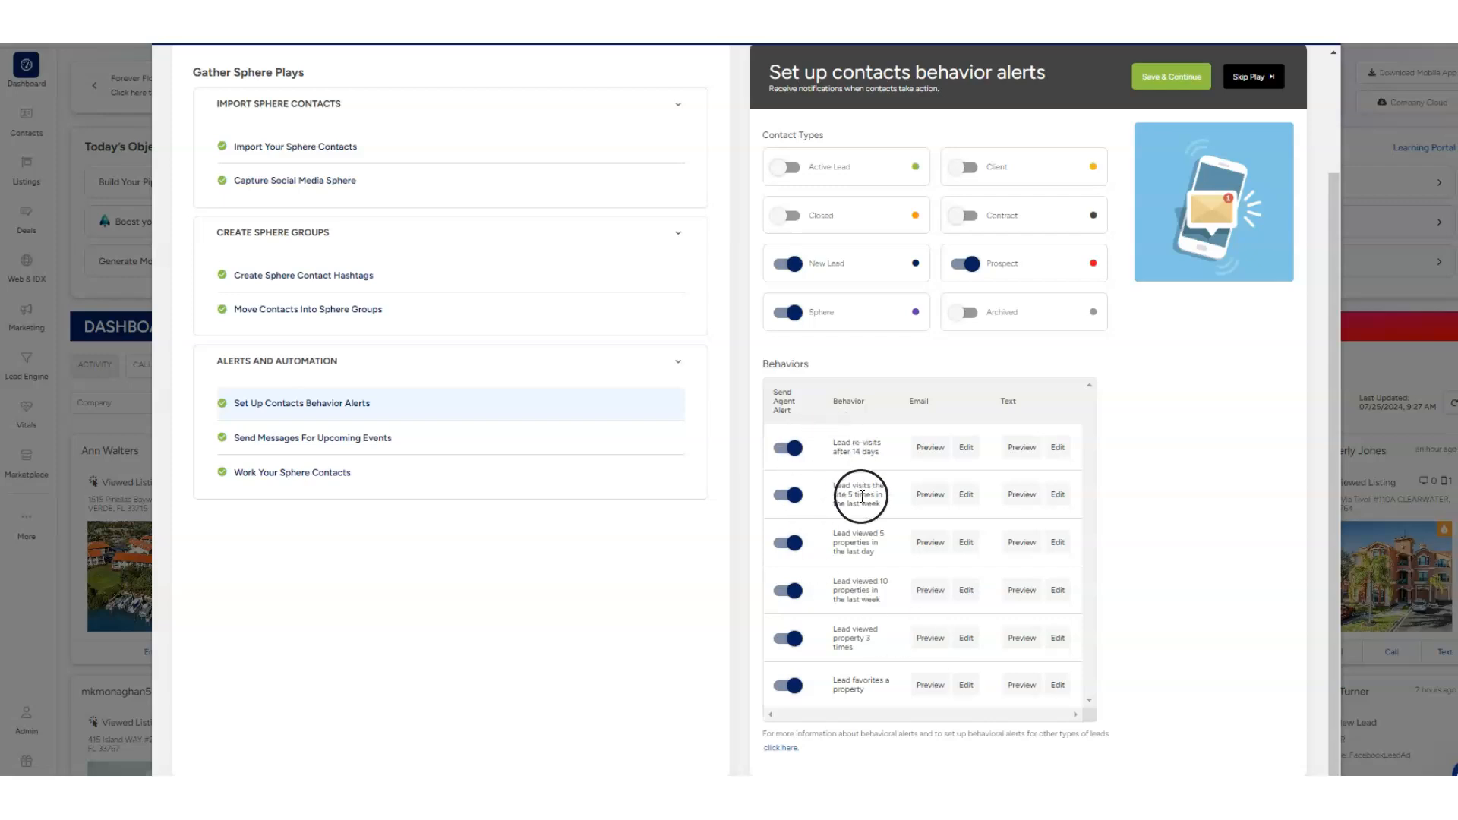
Open the Send Messages For Upcoming Events play and examine its contact types and its birthday and home anniversary templates
{"action": "left_click", "coordinate": [279, 445]}
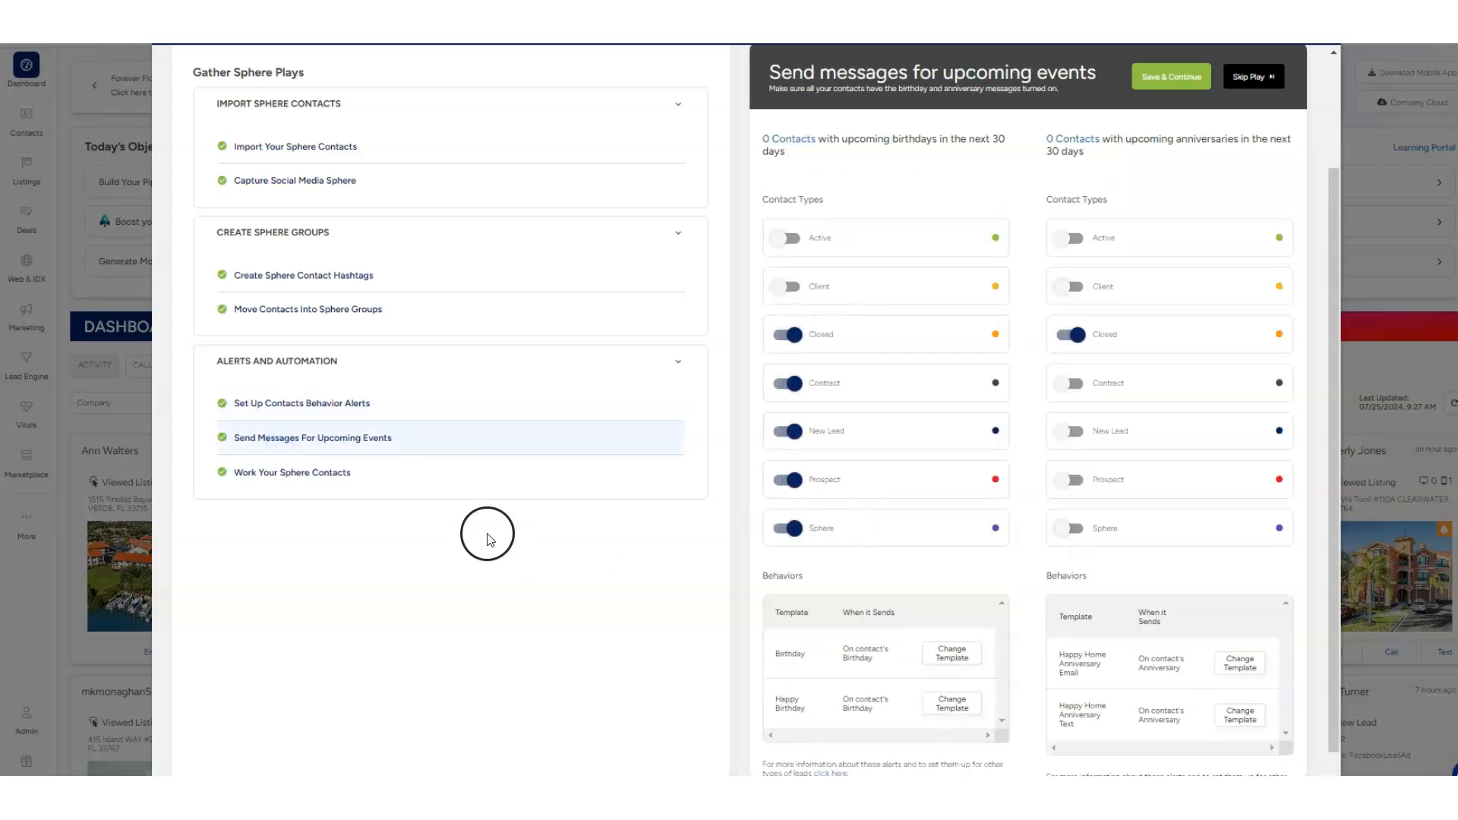
{"action": "scroll", "coordinate": [1097, 653], "scroll_direction": "down", "scroll_amount": 1}
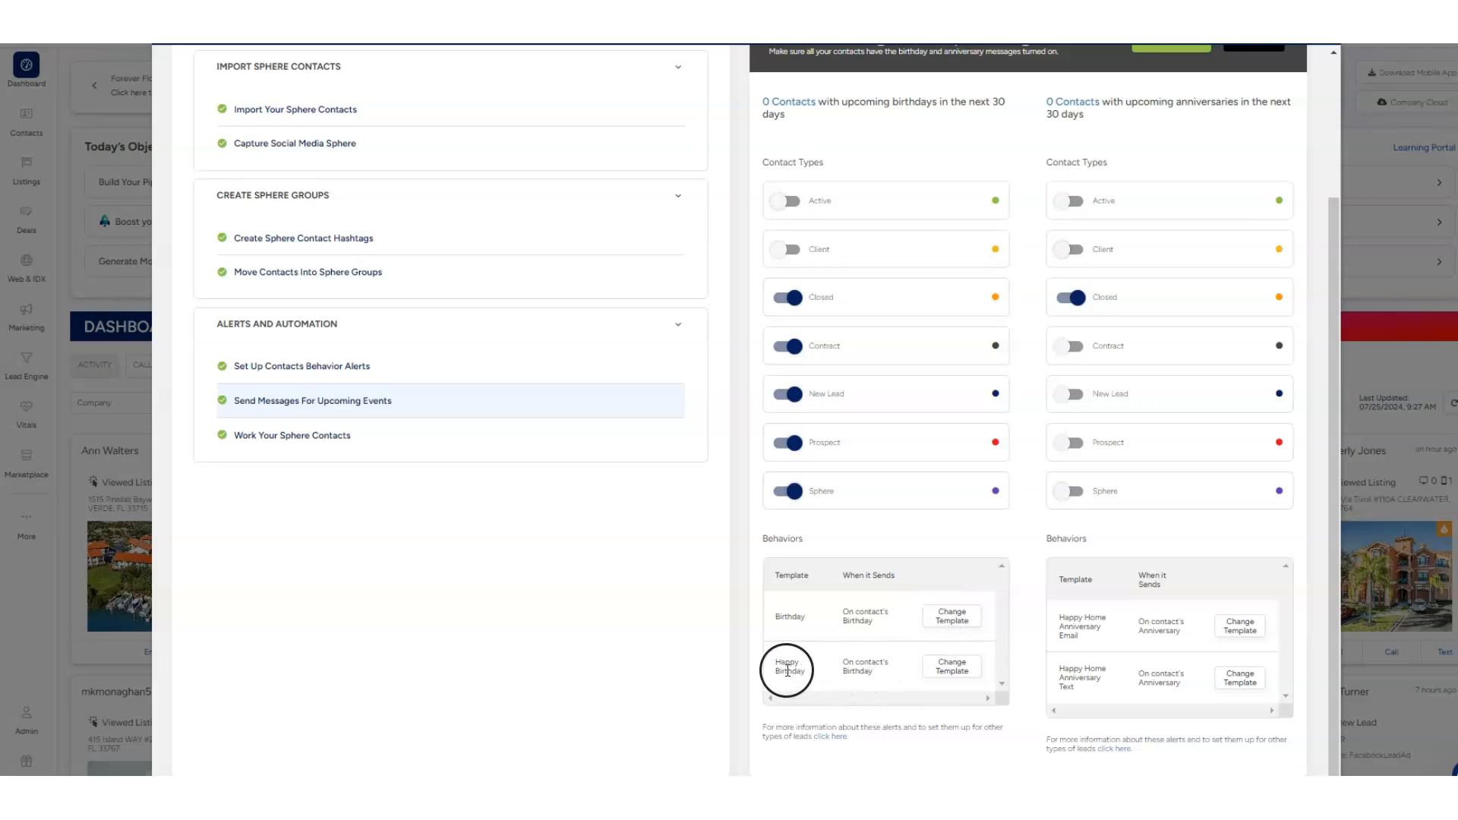
{"action": "double_click", "coordinate": [771, 615]}
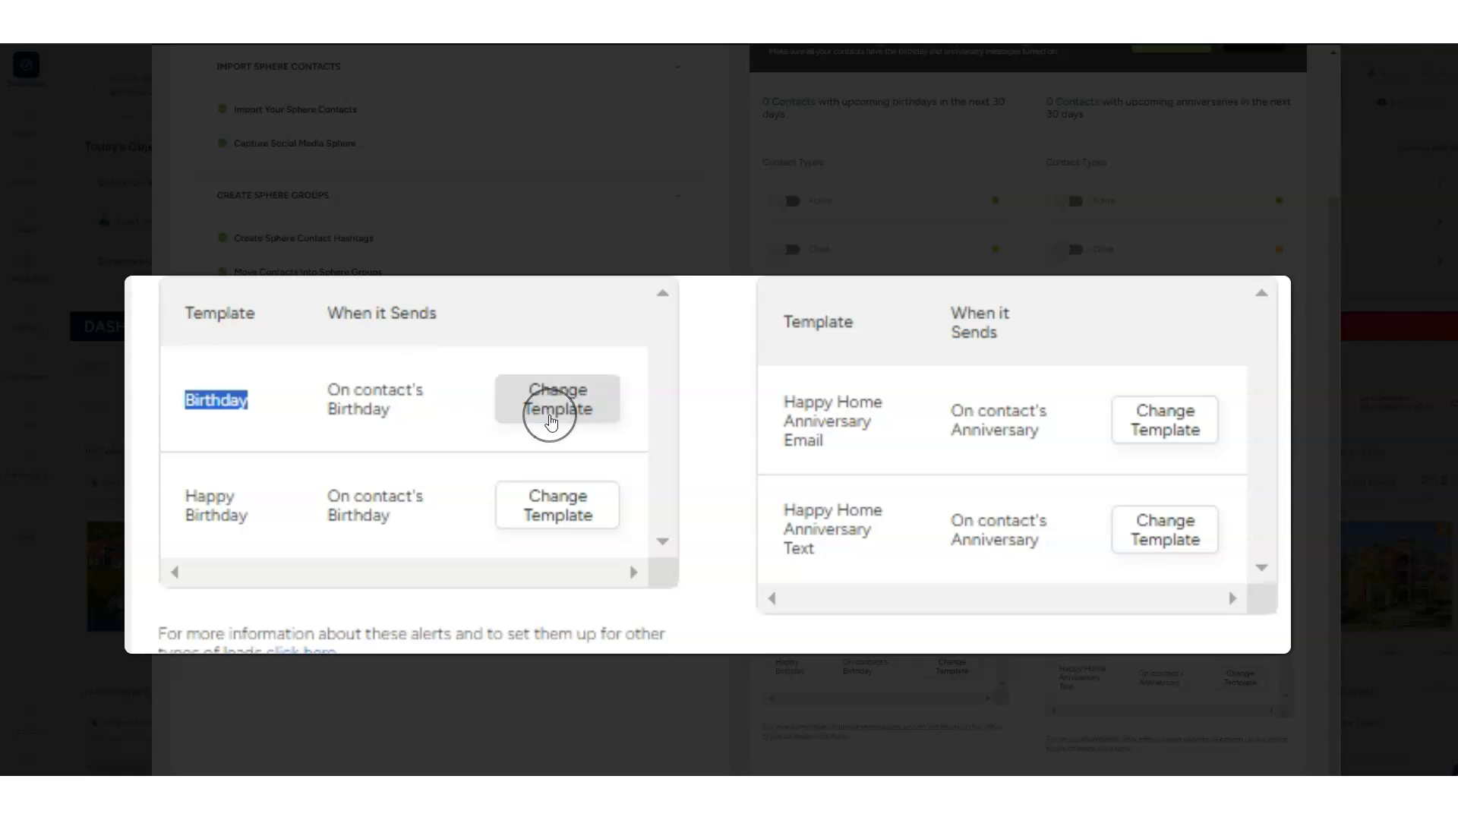
{"action": "left_click", "coordinate": [244, 514]}
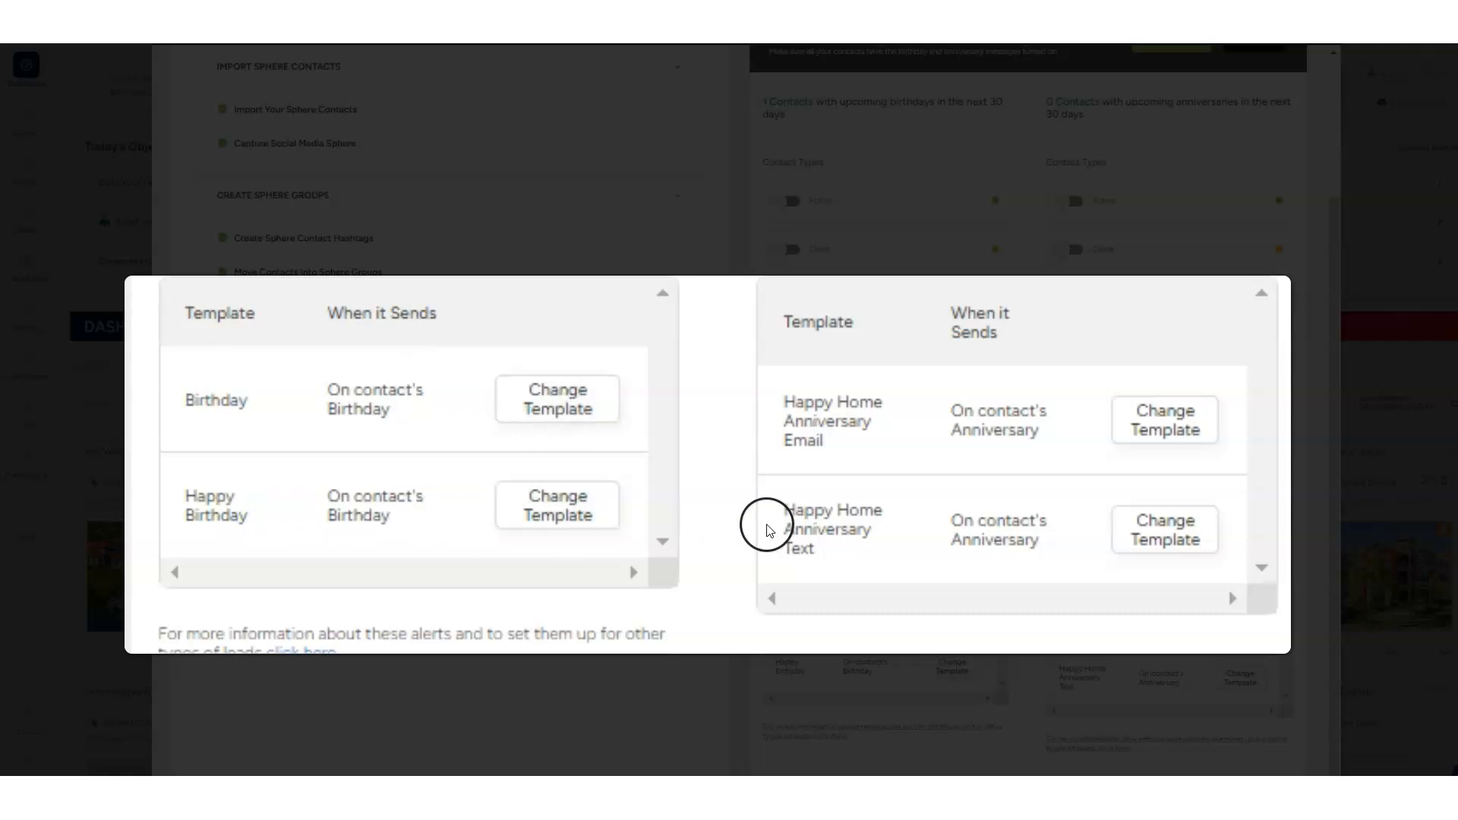
{"action": "left_click_drag", "start_coordinate": [869, 544], "coordinate": [808, 510]}
{"action": "left_click_drag", "start_coordinate": [827, 444], "coordinate": [787, 406]}
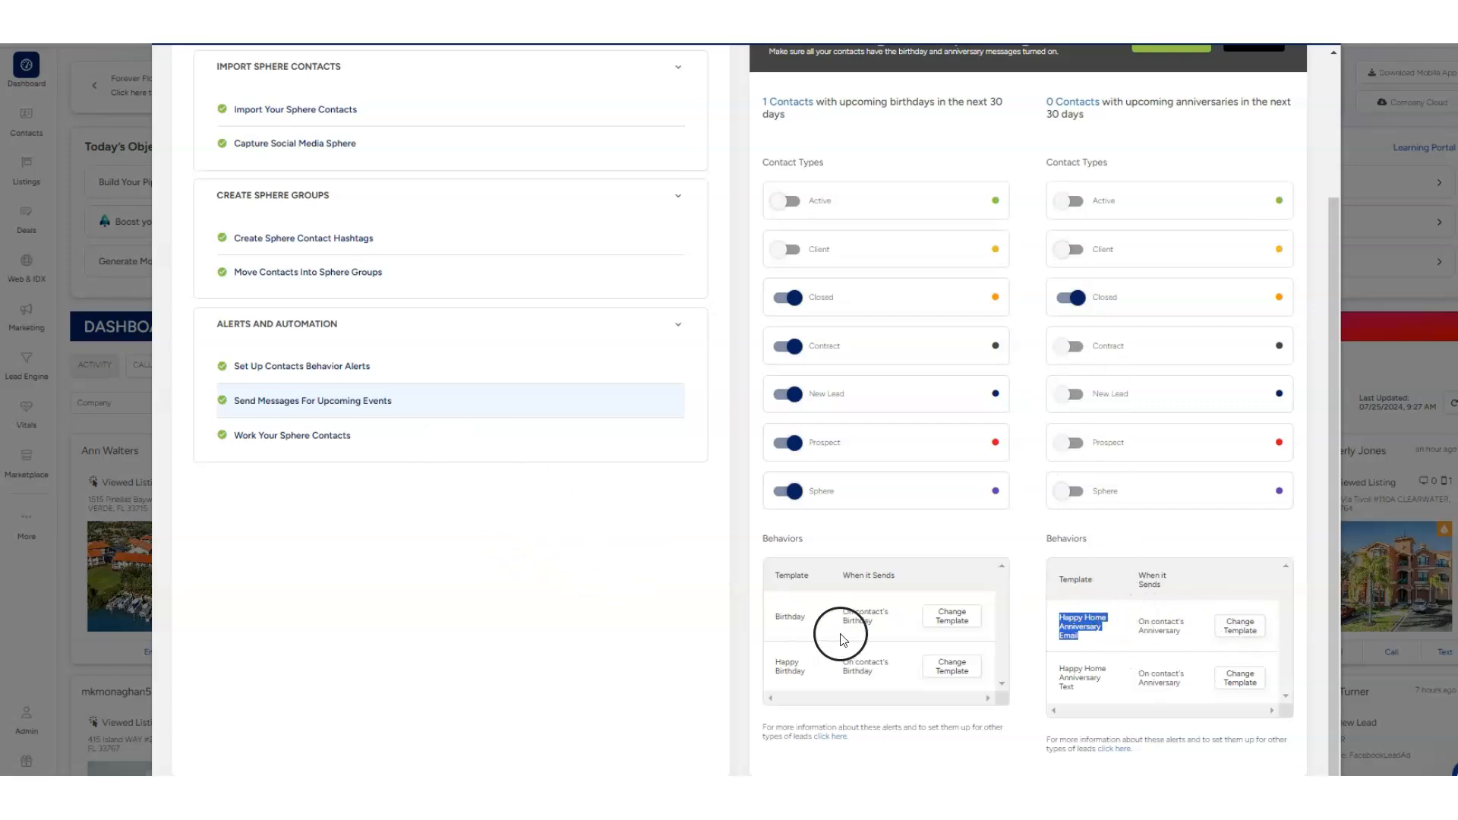
{"action": "scroll", "coordinate": [904, 595], "scroll_direction": "up", "scroll_amount": 2}
{"action": "scroll", "coordinate": [911, 601], "scroll_direction": "down", "scroll_amount": 2}
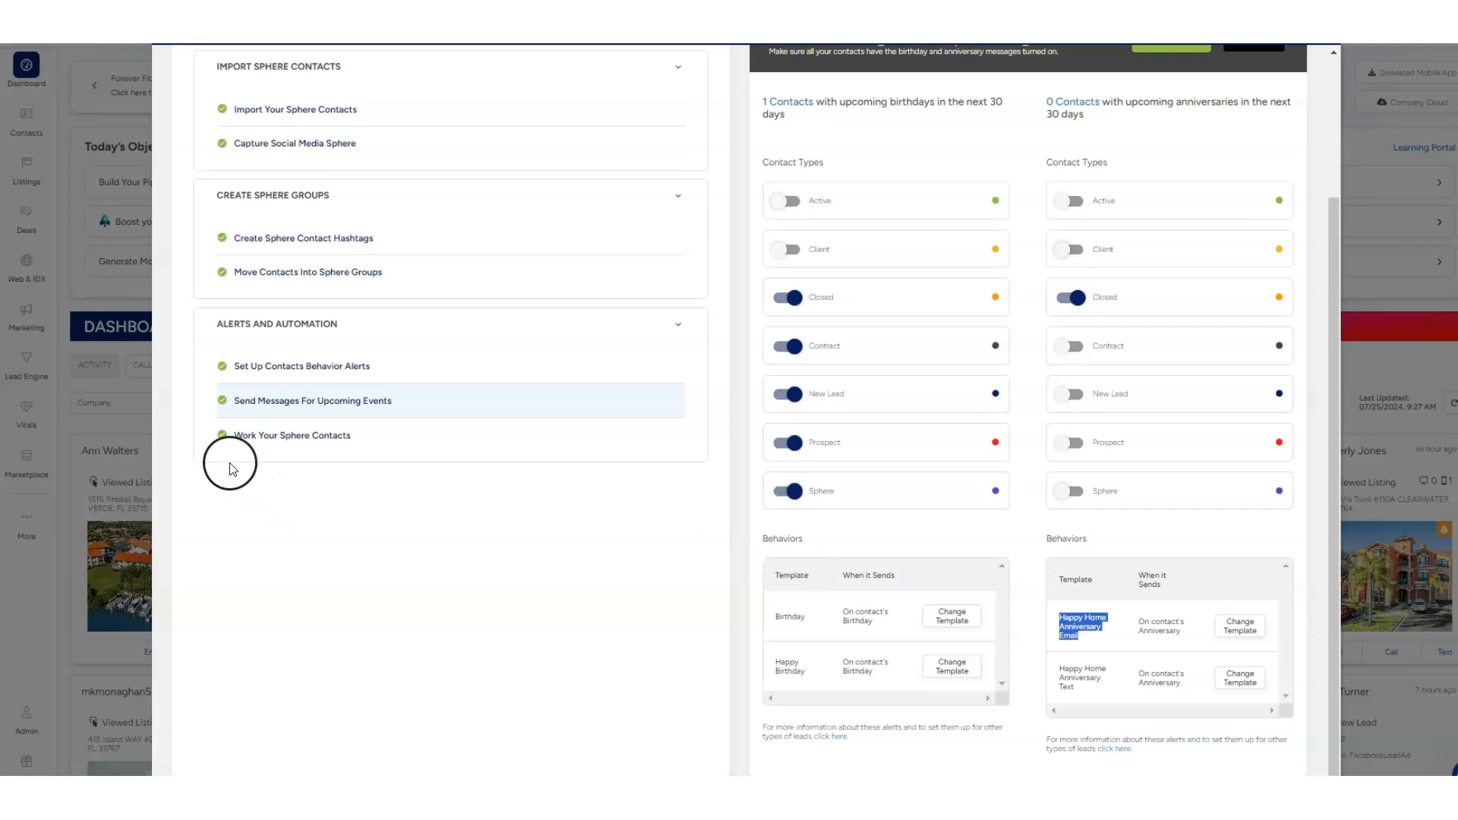
Go from the Work Your Sphere Contacts play to the Work Your Sphere playbook and open it
{"action": "left_click", "coordinate": [255, 437]}
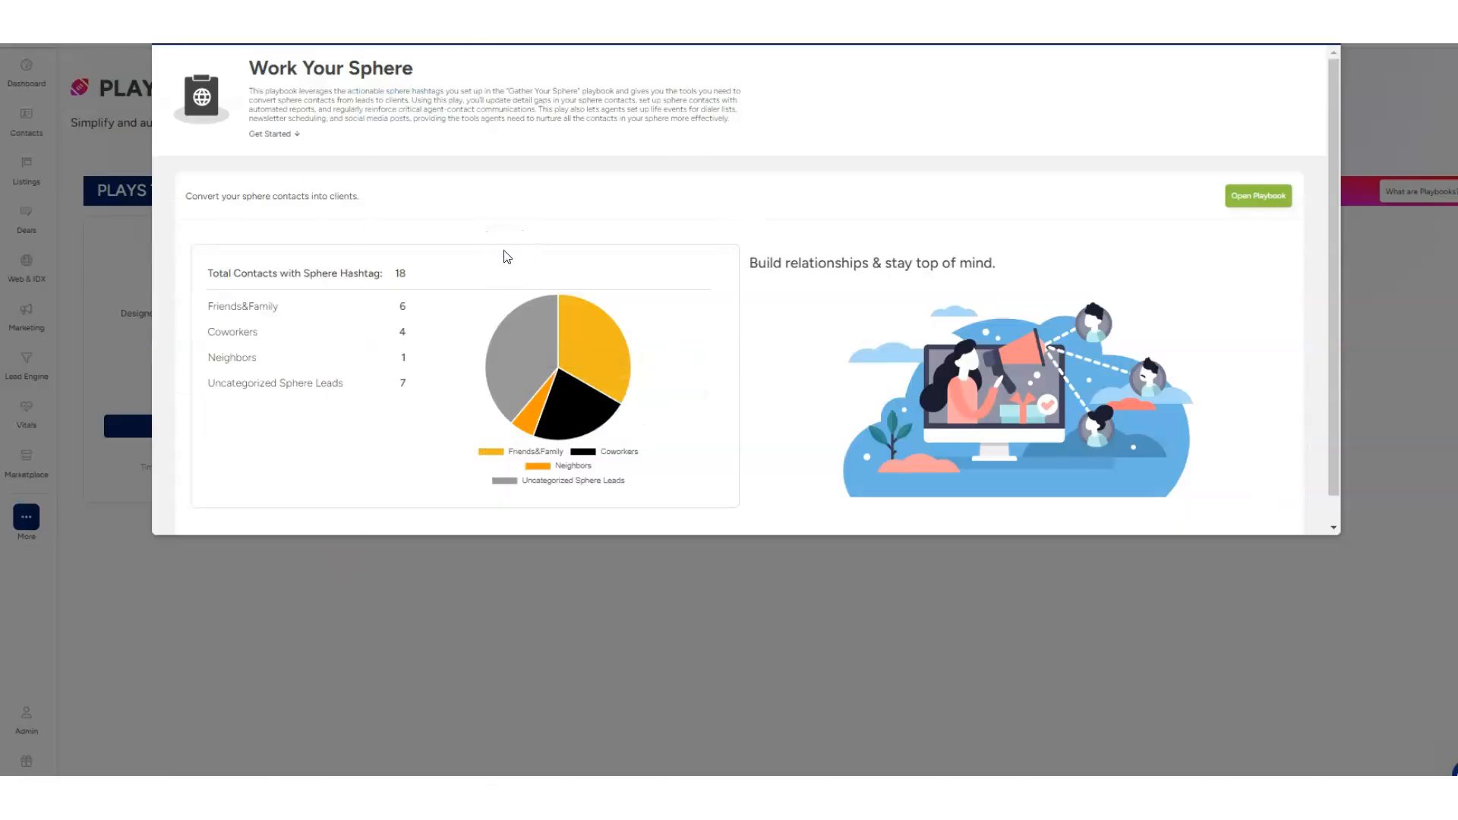
{"action": "left_click", "coordinate": [1253, 197]}
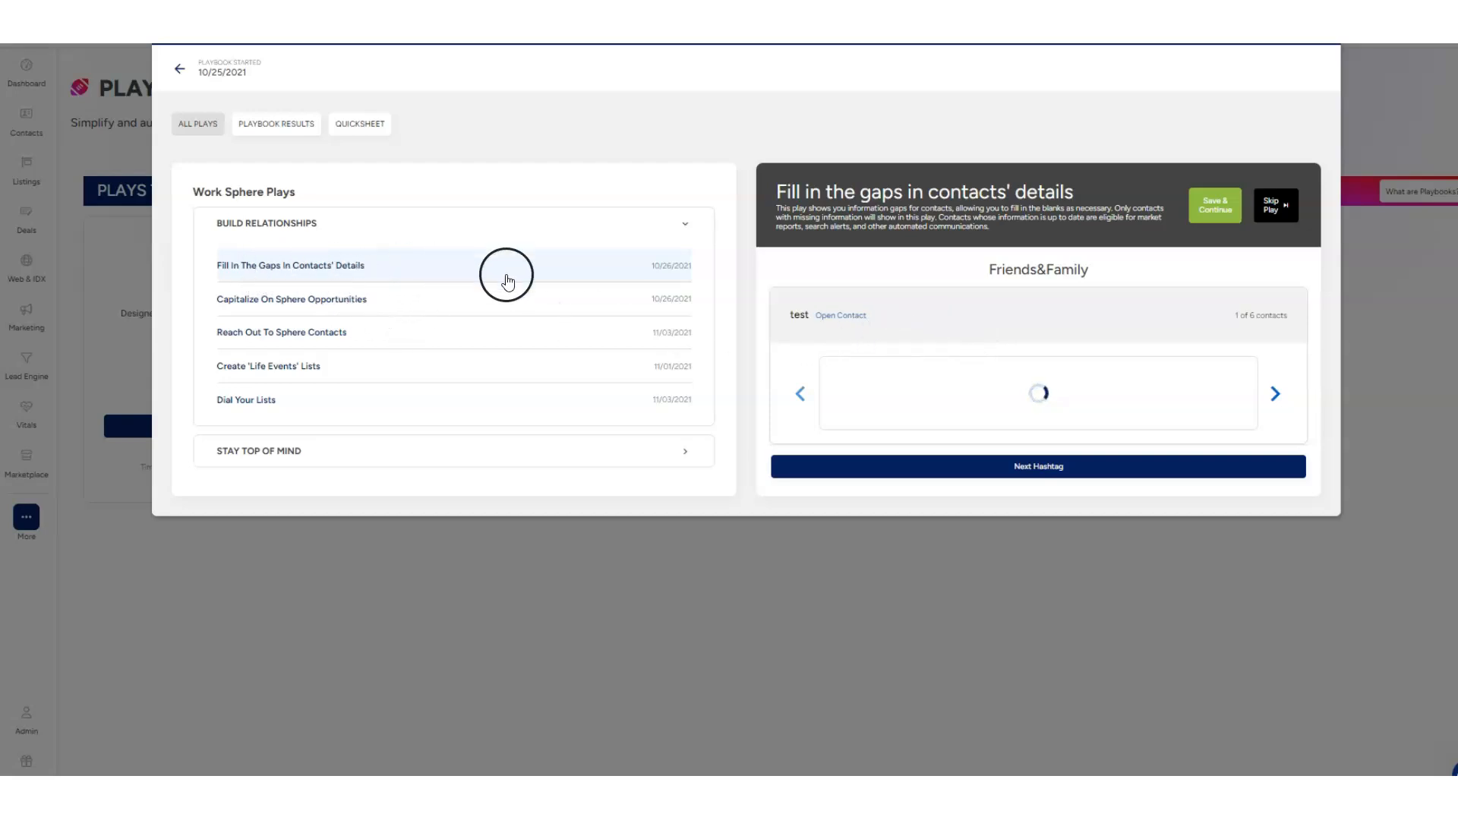
Examine the Capitalize On Sphere Opportunities play's campaign, search alert and market report options, and open the Reach Out To Sphere Contacts play
{"action": "left_click", "coordinate": [307, 305]}
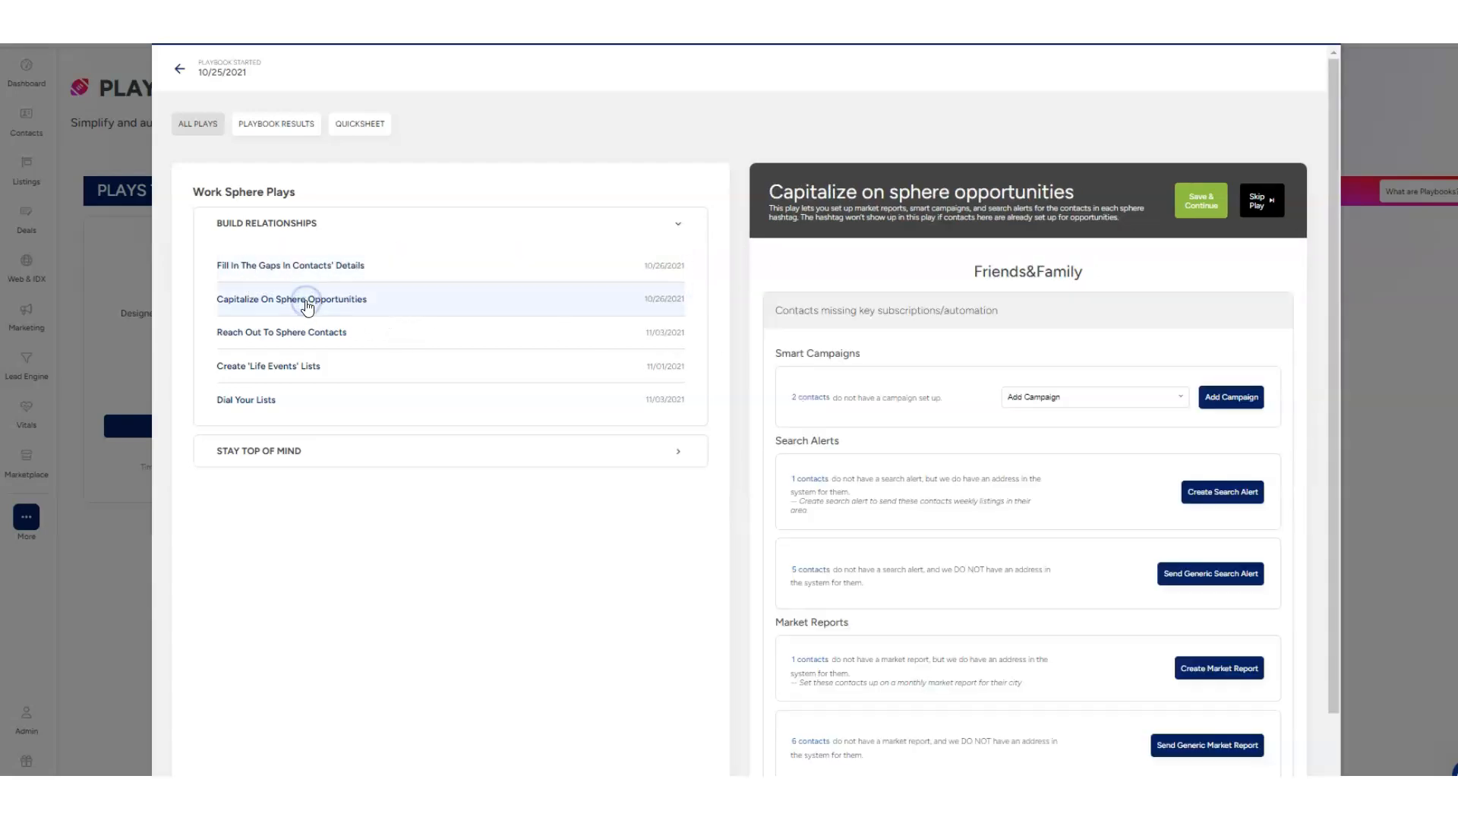
{"action": "scroll", "coordinate": [986, 488], "scroll_direction": "down", "scroll_amount": 1}
{"action": "scroll", "coordinate": [977, 394], "scroll_direction": "up", "scroll_amount": 1}
{"action": "scroll", "coordinate": [881, 440], "scroll_direction": "down", "scroll_amount": 1}
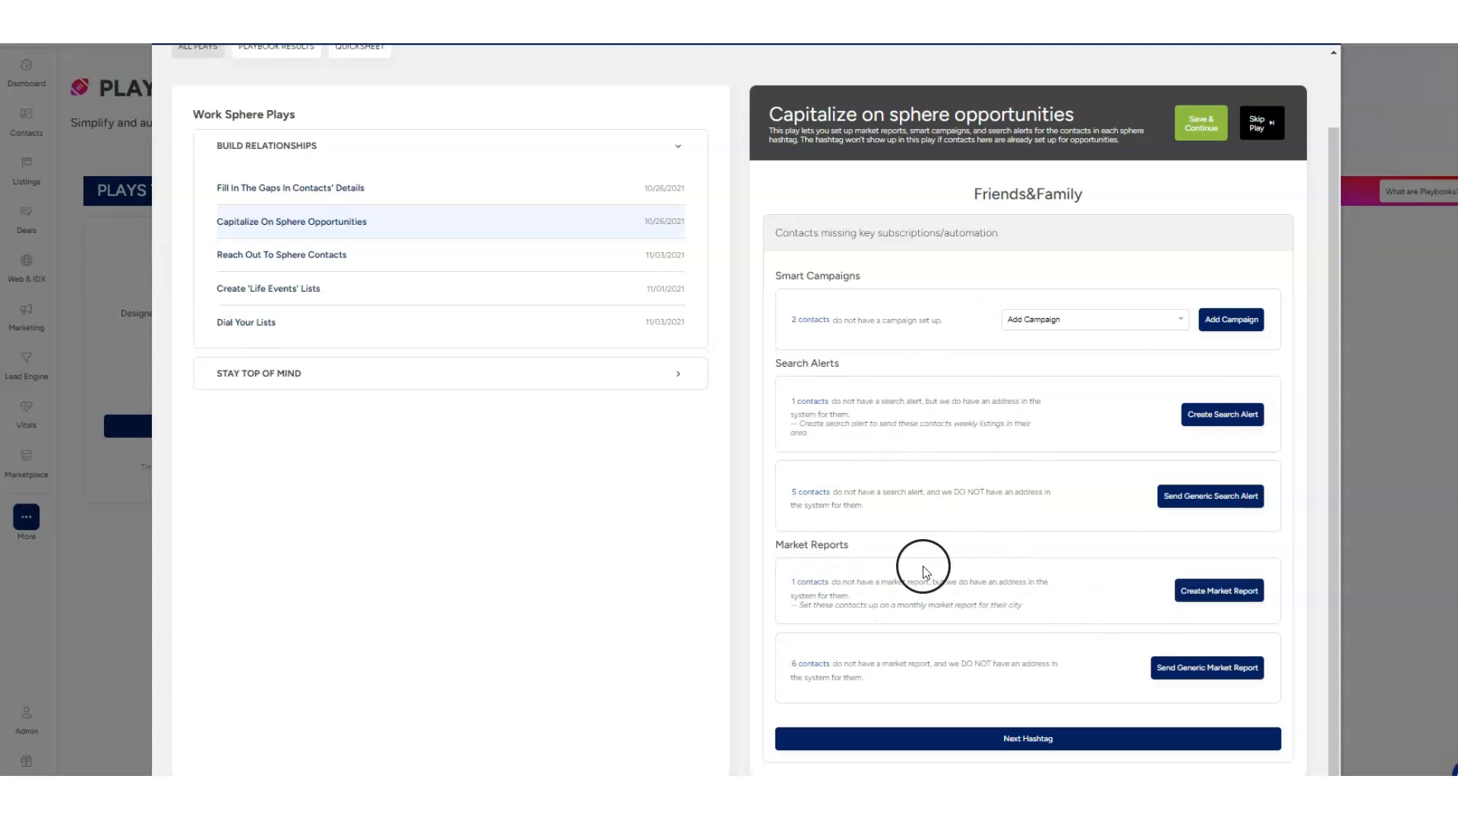
{"action": "left_click", "coordinate": [292, 264]}
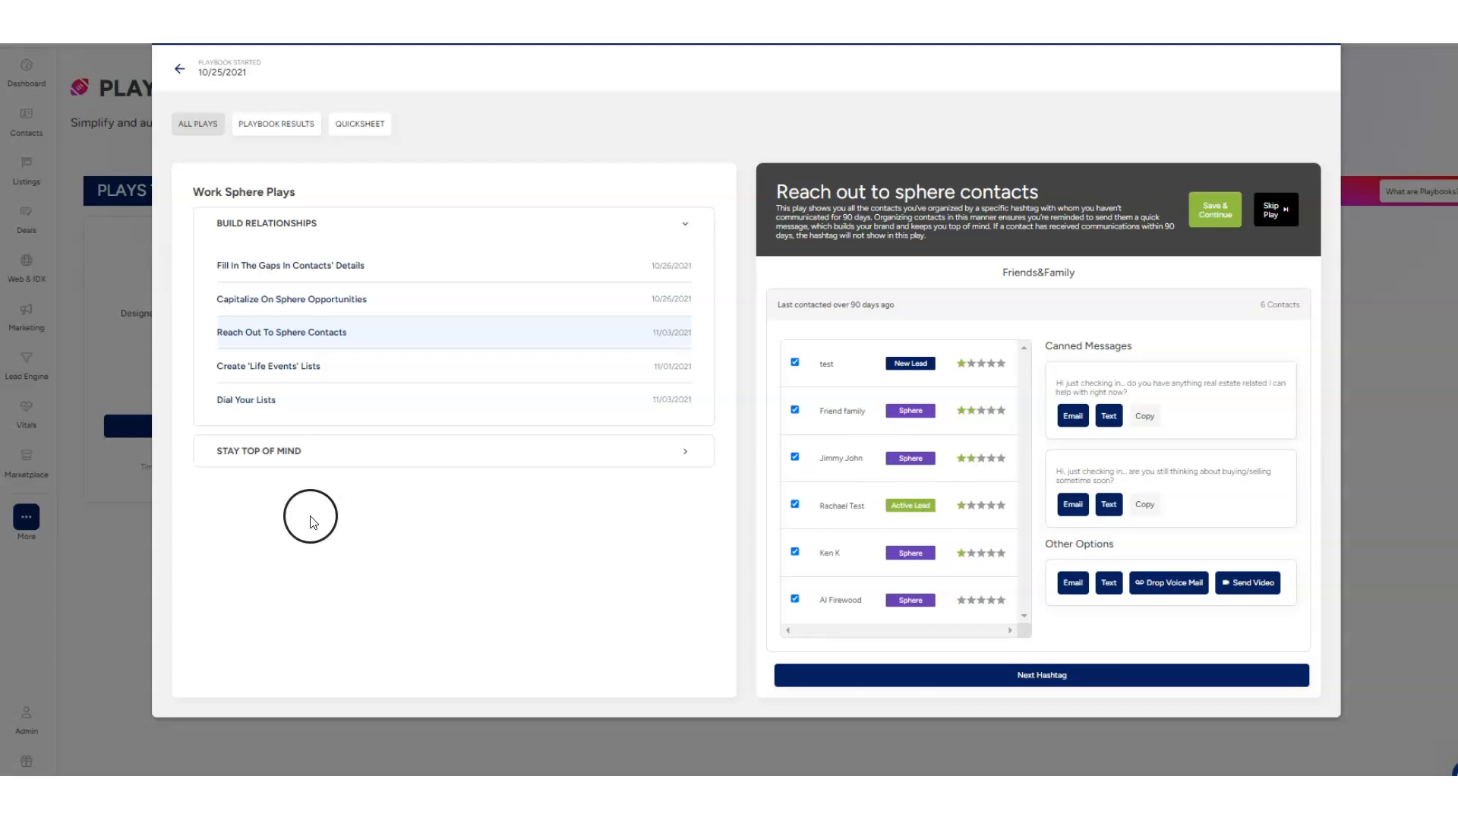
Open the Create 'Life Events' Lists play and browse its lists for recent marriages, babies, job changes and divorces plus the blank custom list
{"action": "left_click", "coordinate": [448, 366]}
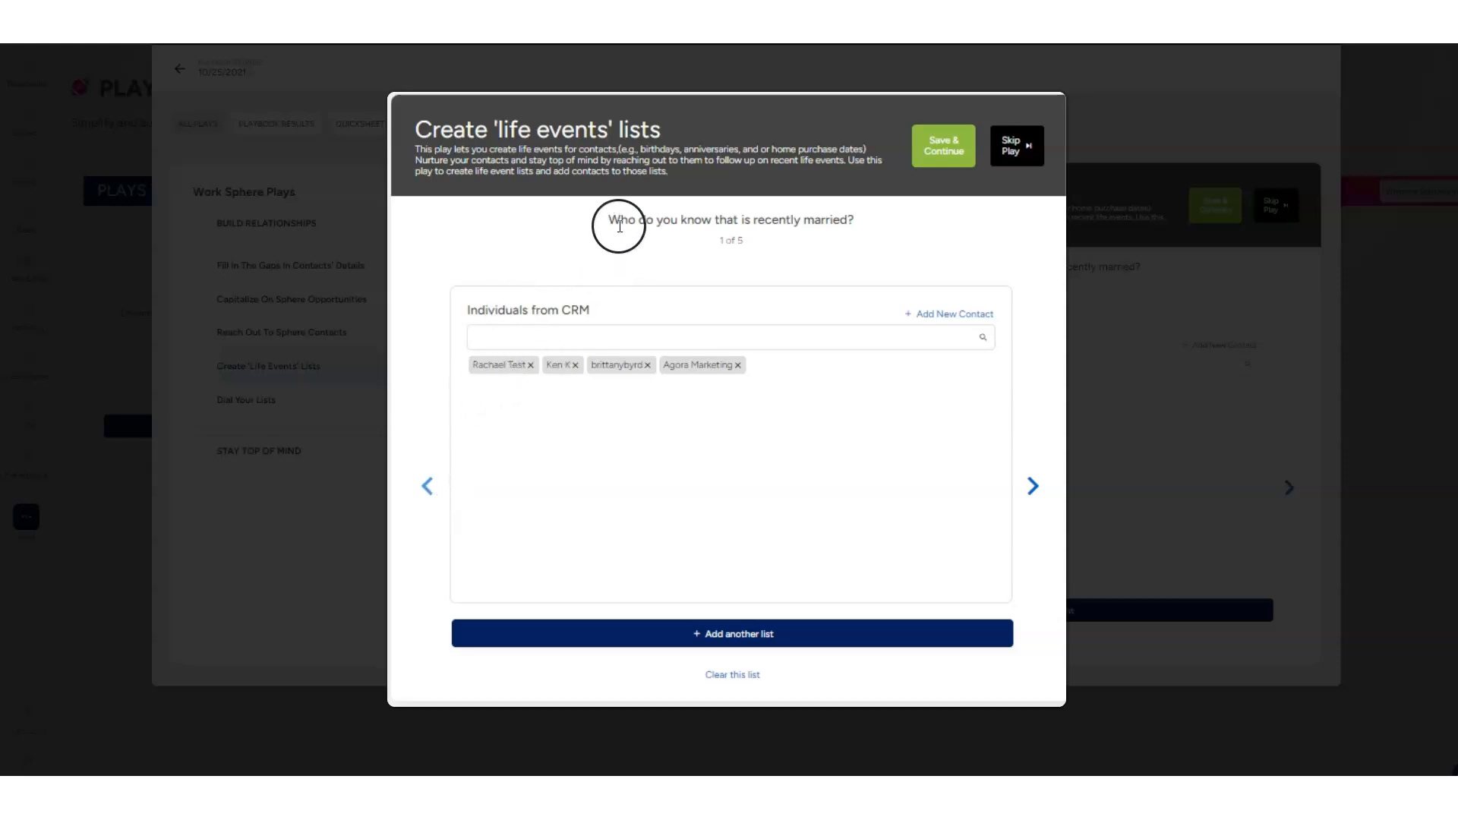
{"action": "left_click", "coordinate": [1033, 487]}
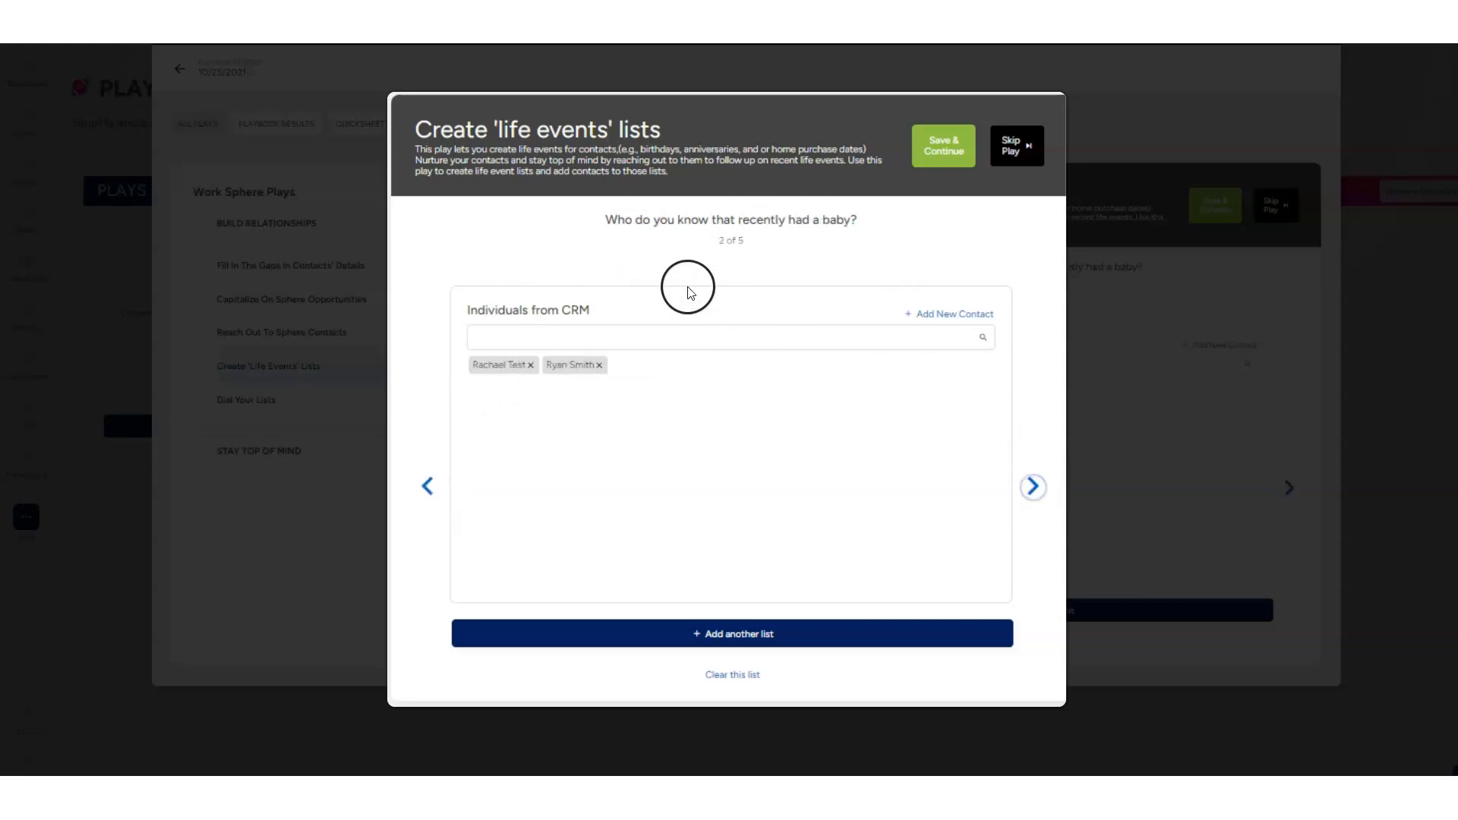
{"action": "left_click", "coordinate": [1033, 487]}
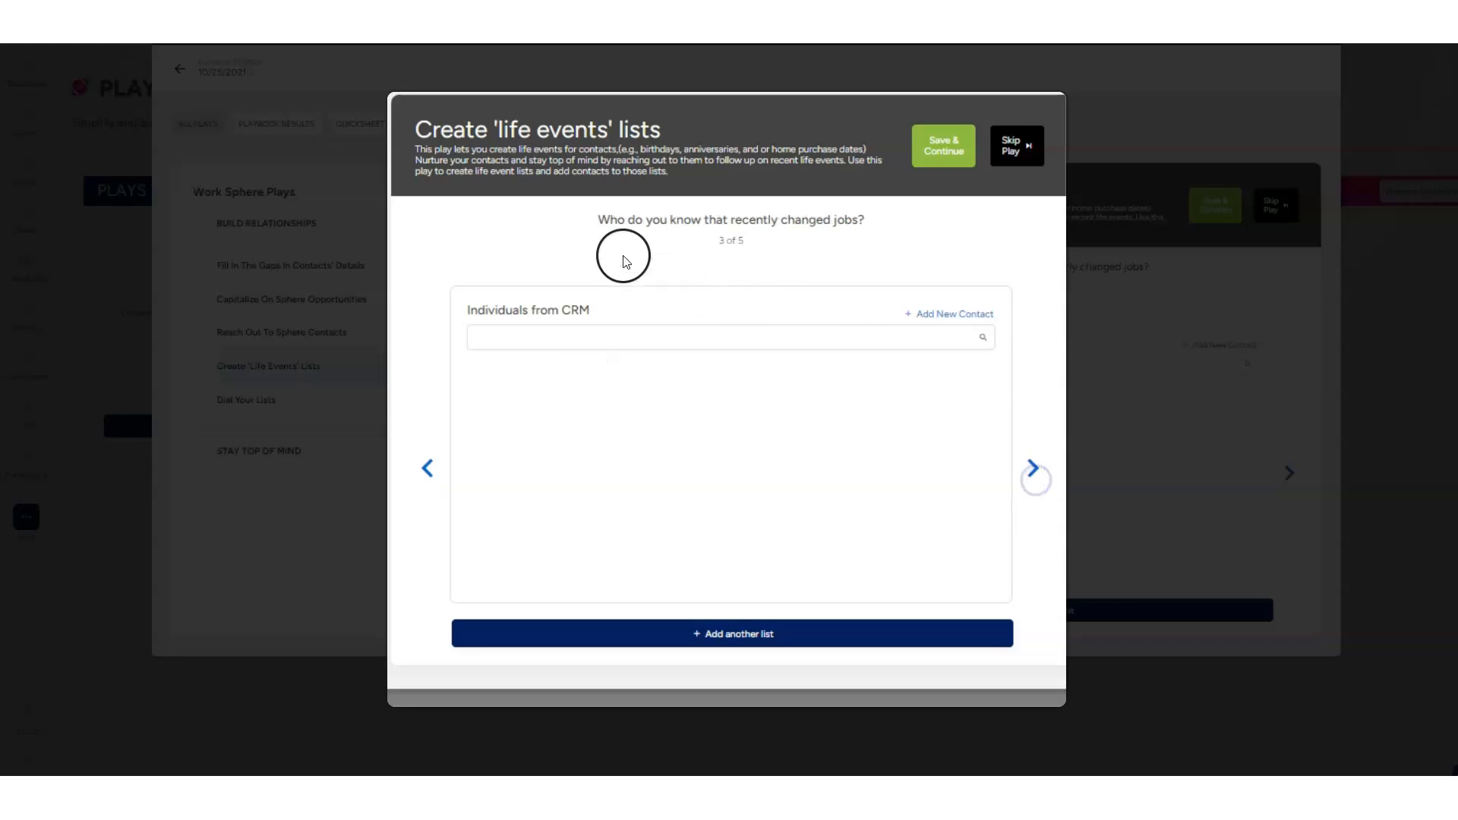
{"action": "left_click", "coordinate": [1030, 474]}
{"action": "left_click", "coordinate": [1034, 484]}
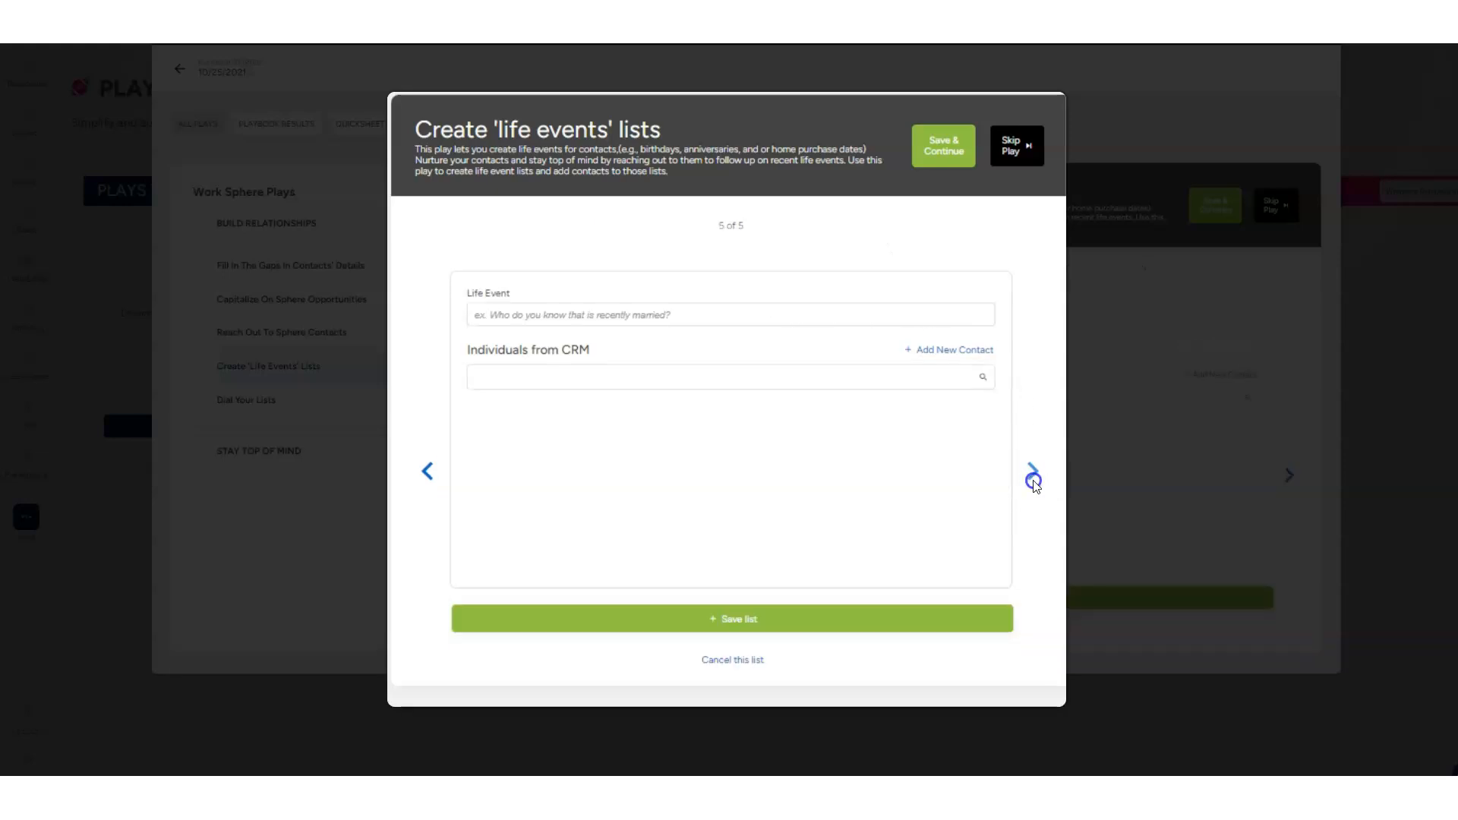
{"action": "left_click", "coordinate": [427, 471]}
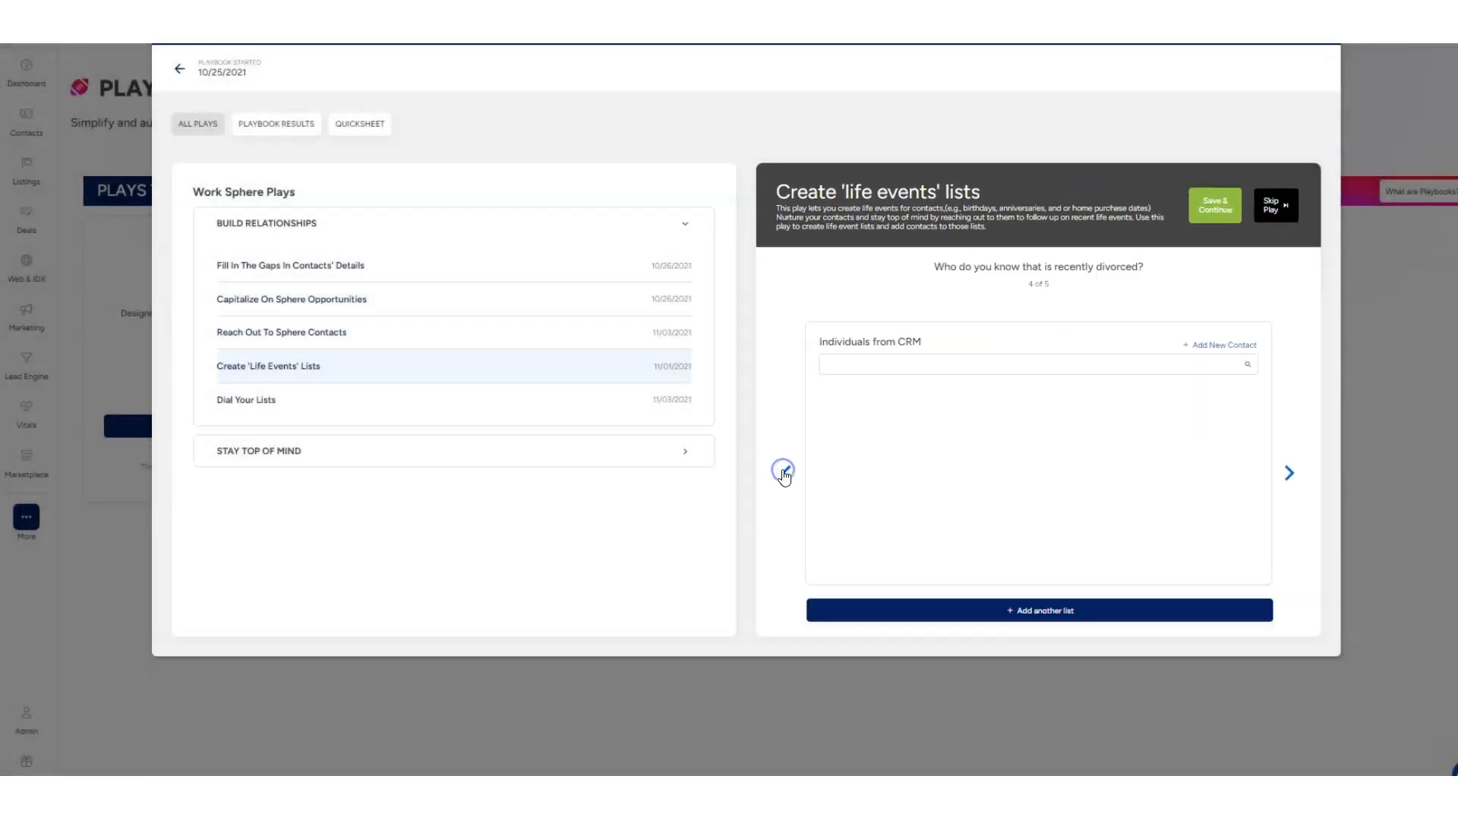
{"action": "left_click", "coordinate": [783, 471]}
Examine the Dial Your Lists play and the Stay Top Of Mind plays for the monthly newsletter and social media posts
{"action": "left_click", "coordinate": [266, 398]}
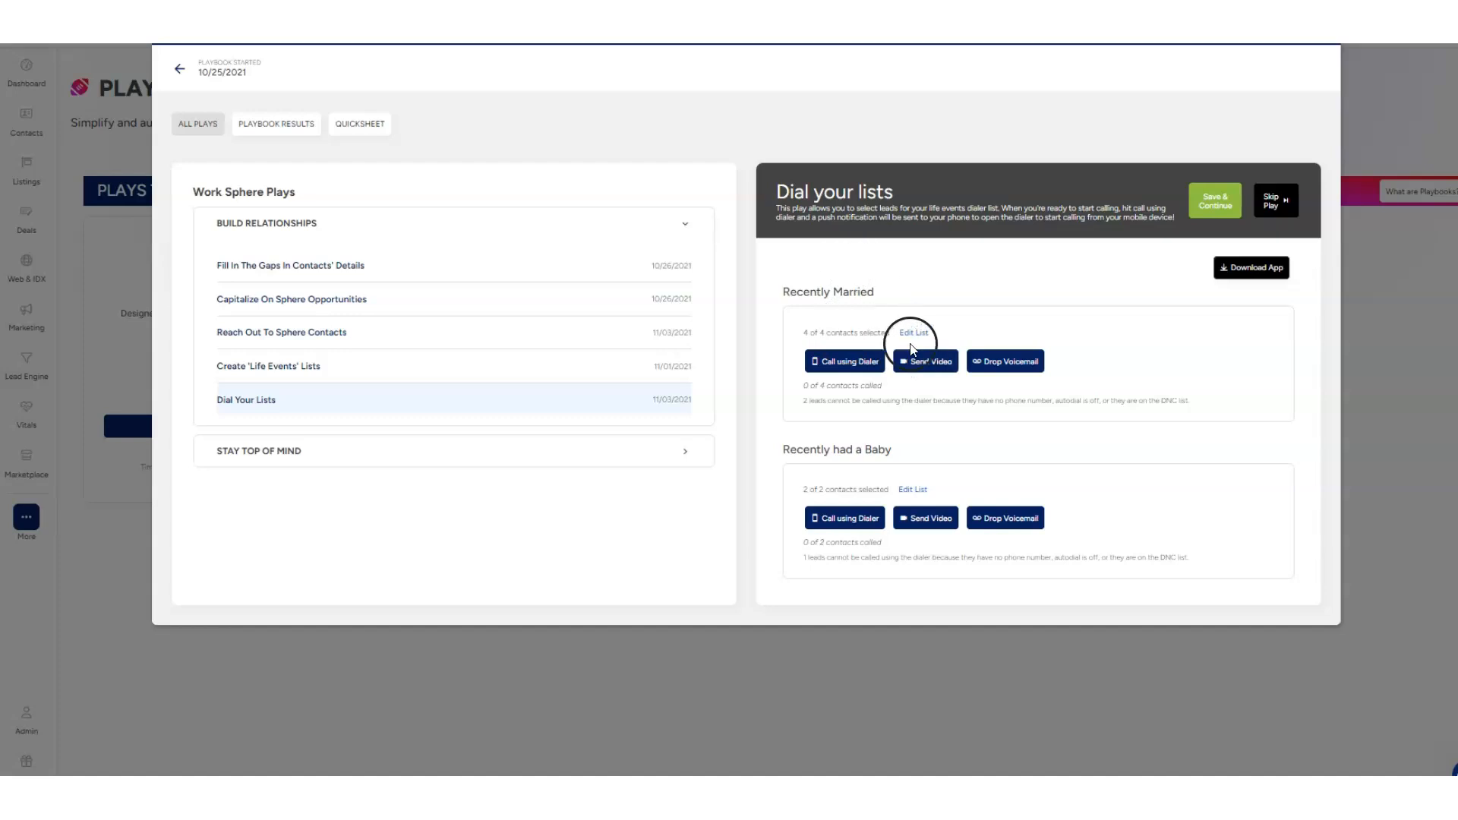
{"action": "left_click", "coordinate": [294, 454]}
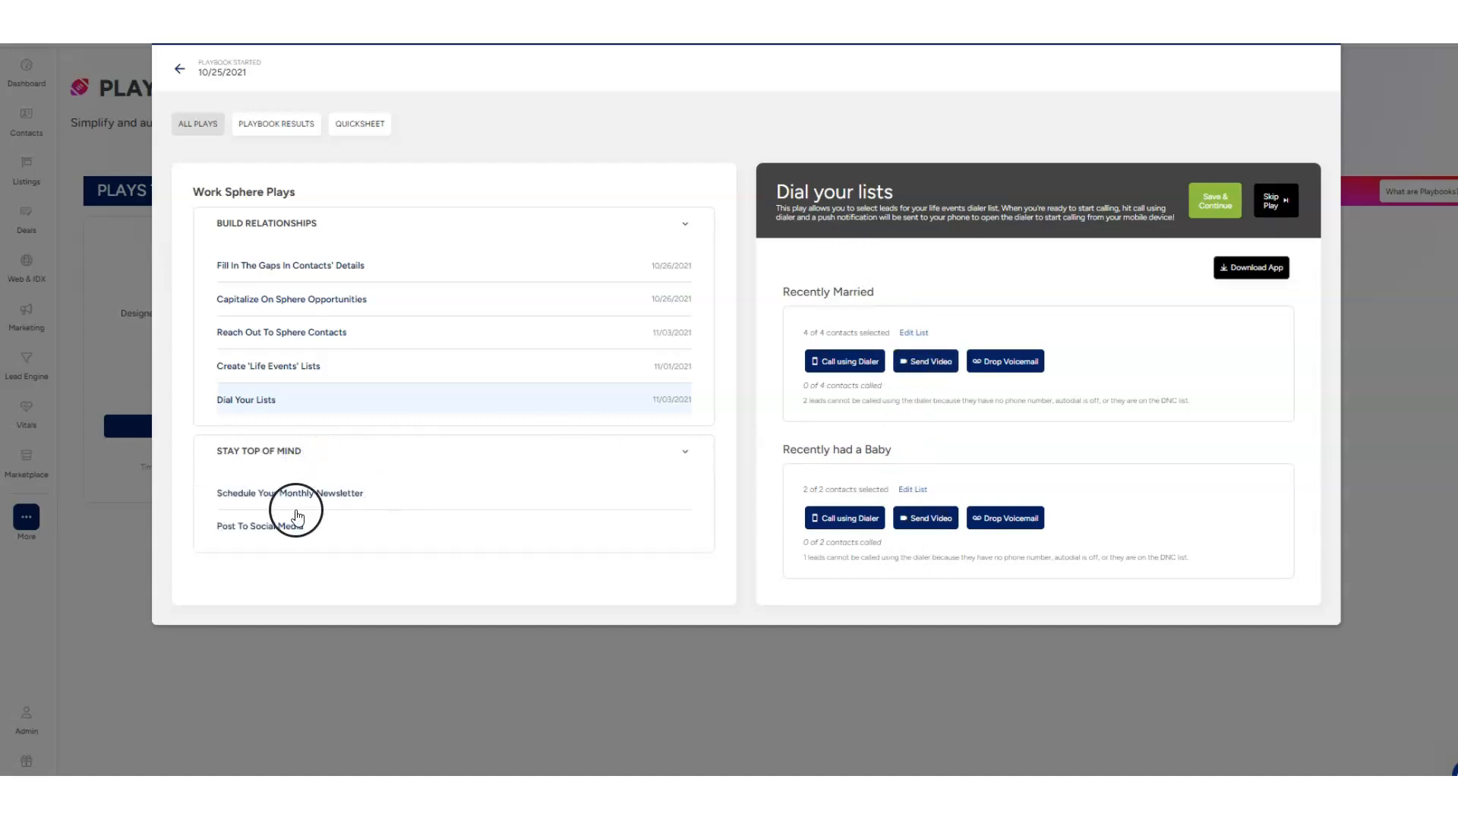
{"action": "left_click", "coordinate": [283, 494]}
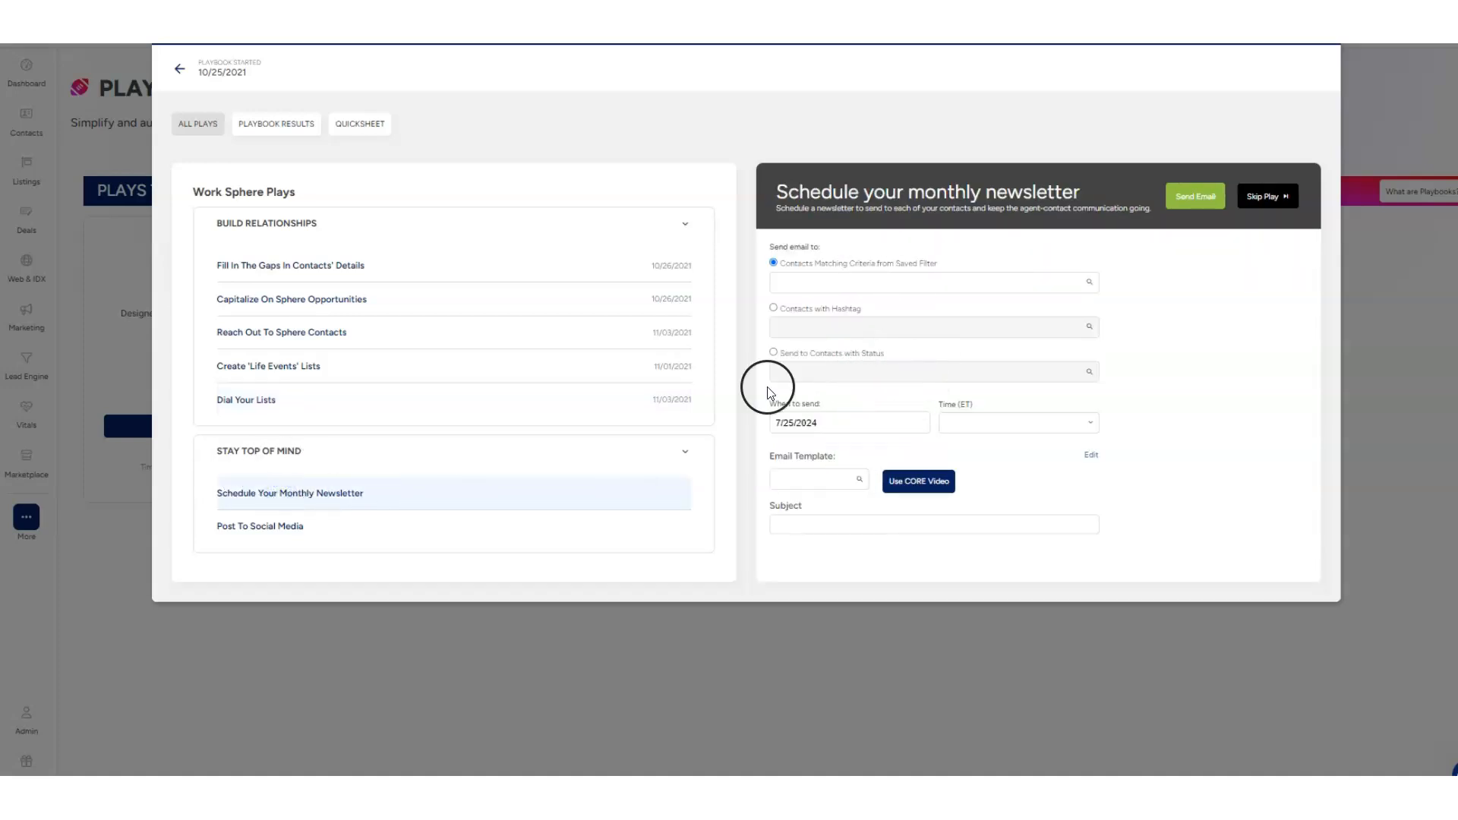
{"action": "left_click", "coordinate": [264, 532]}
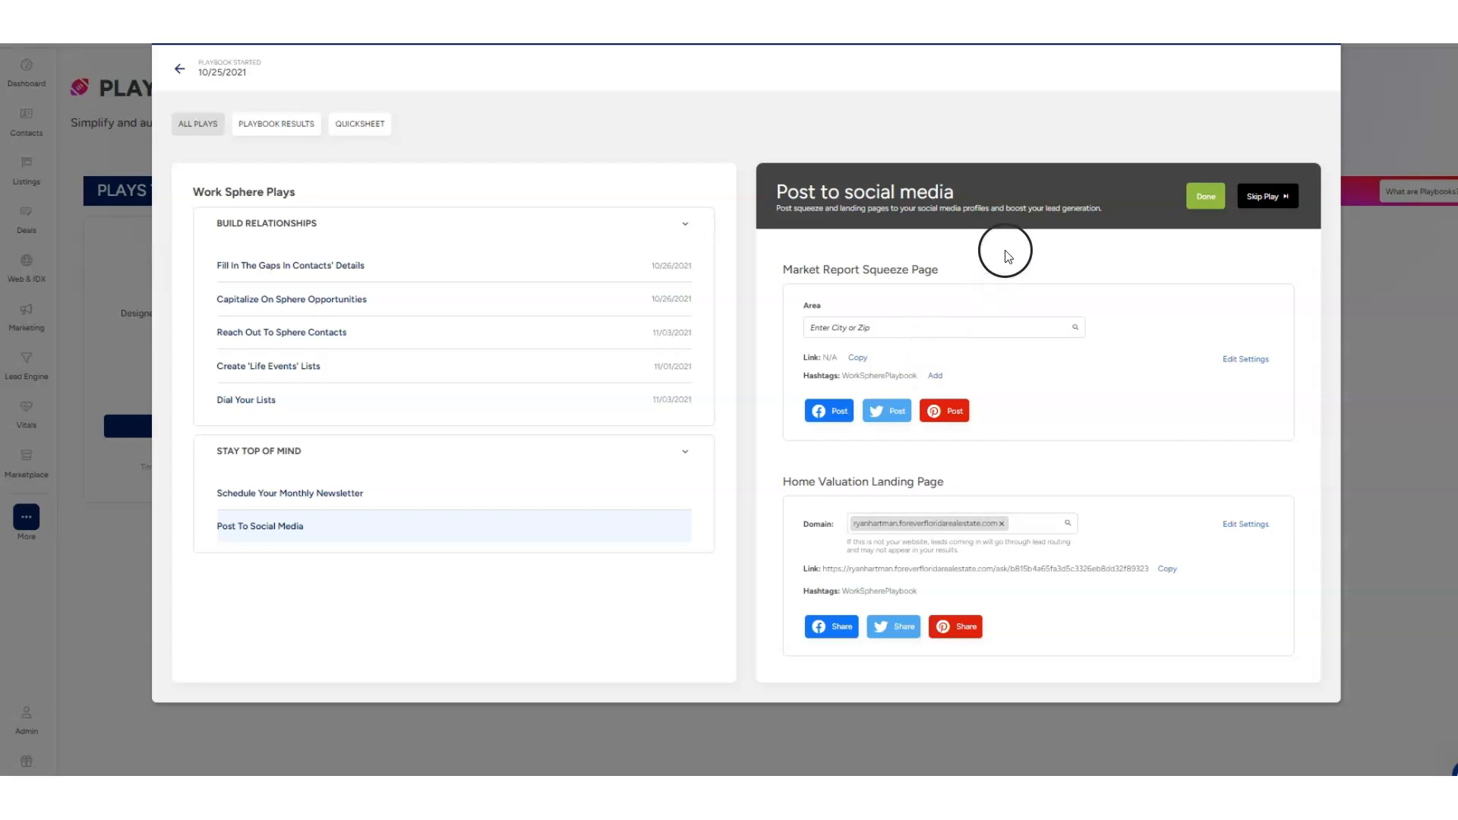
Examine the playbook results for the Reach Out, Opportunities, Detail Gaps, Life Events and Newsletter categories
{"action": "left_click", "coordinate": [256, 135]}
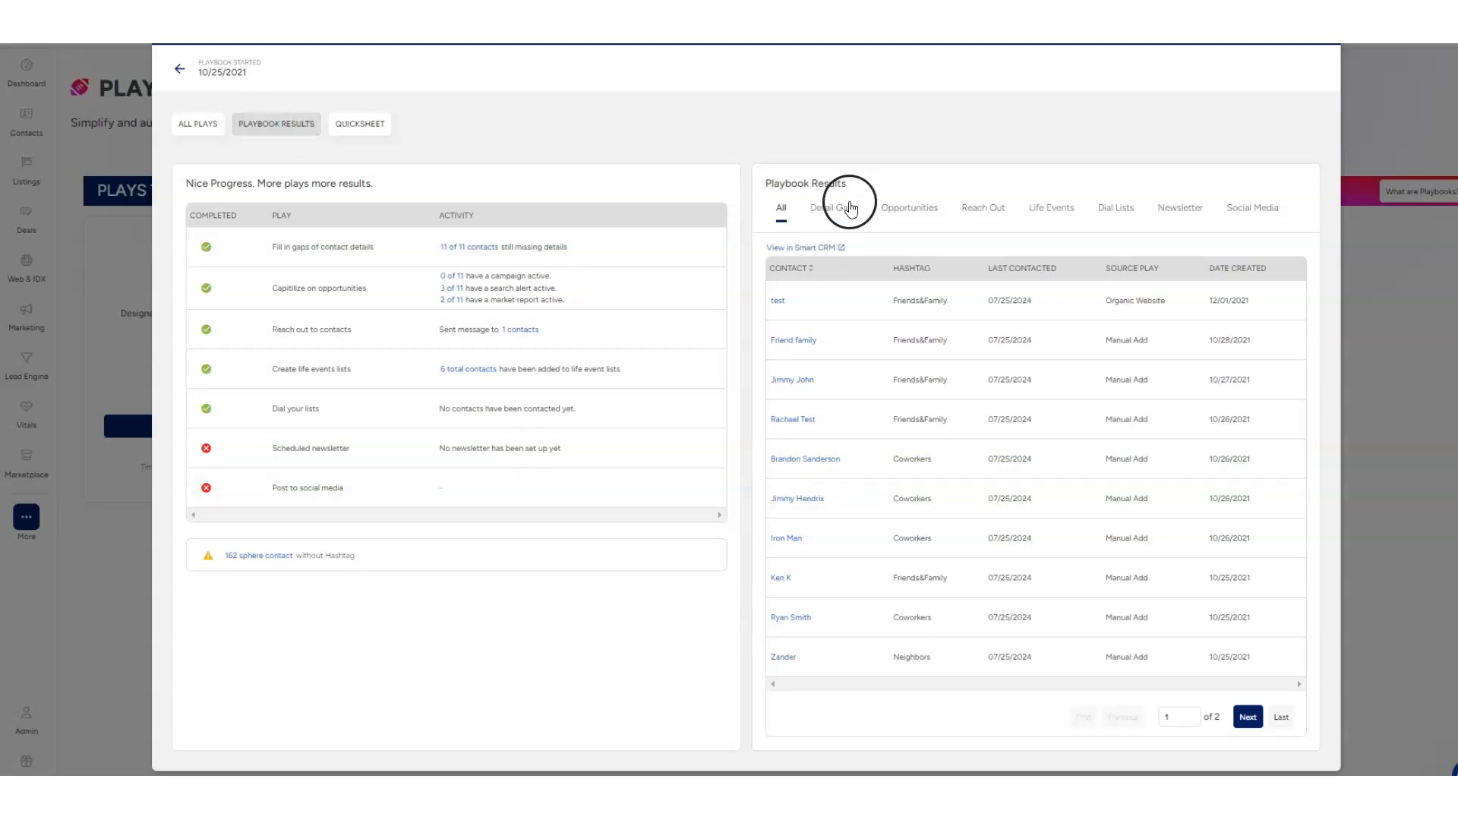
{"action": "left_click", "coordinate": [962, 211]}
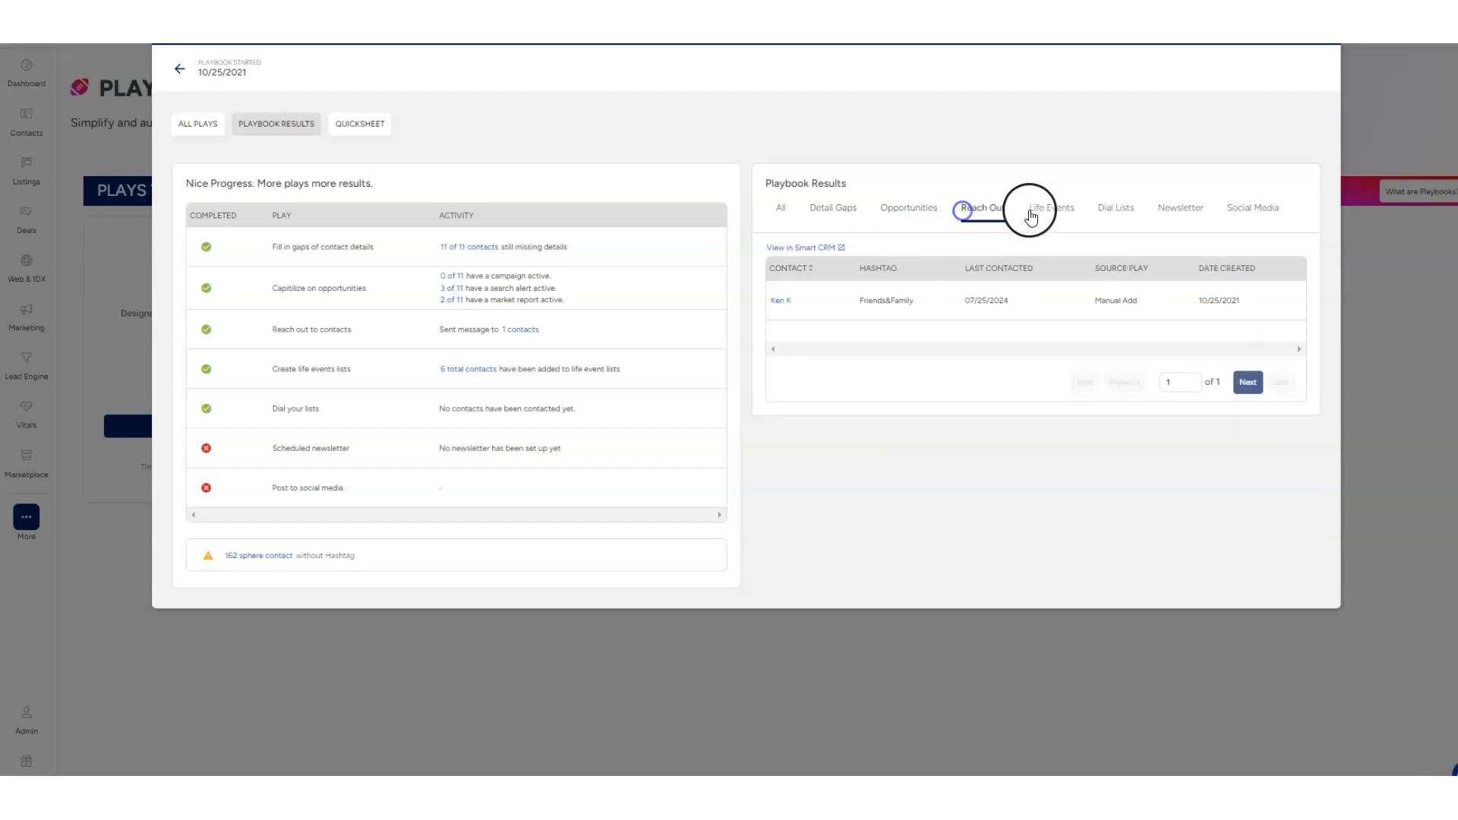
{"action": "left_click", "coordinate": [917, 212]}
{"action": "left_click", "coordinate": [828, 214]}
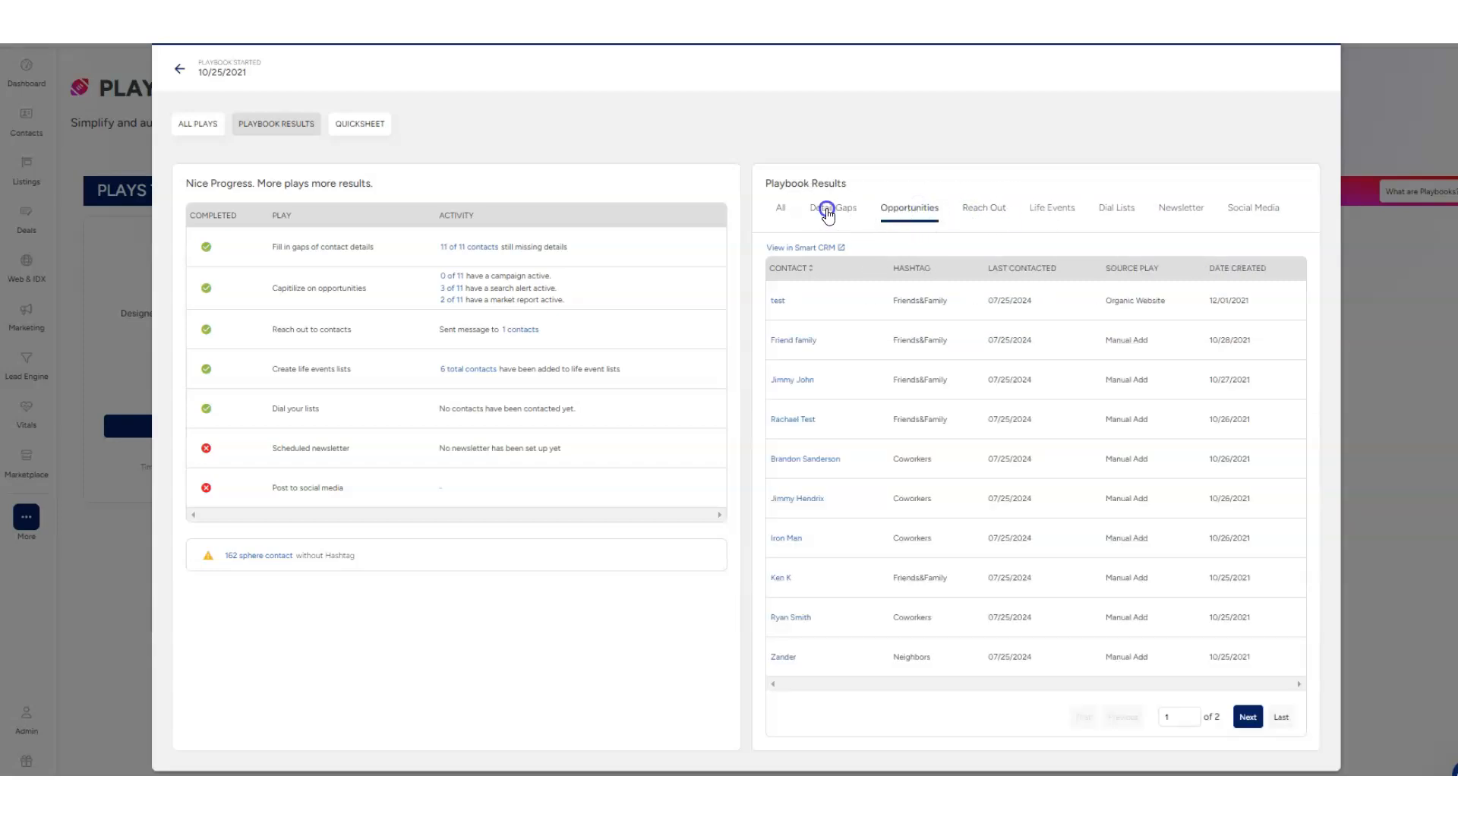
{"action": "left_click", "coordinate": [1052, 211]}
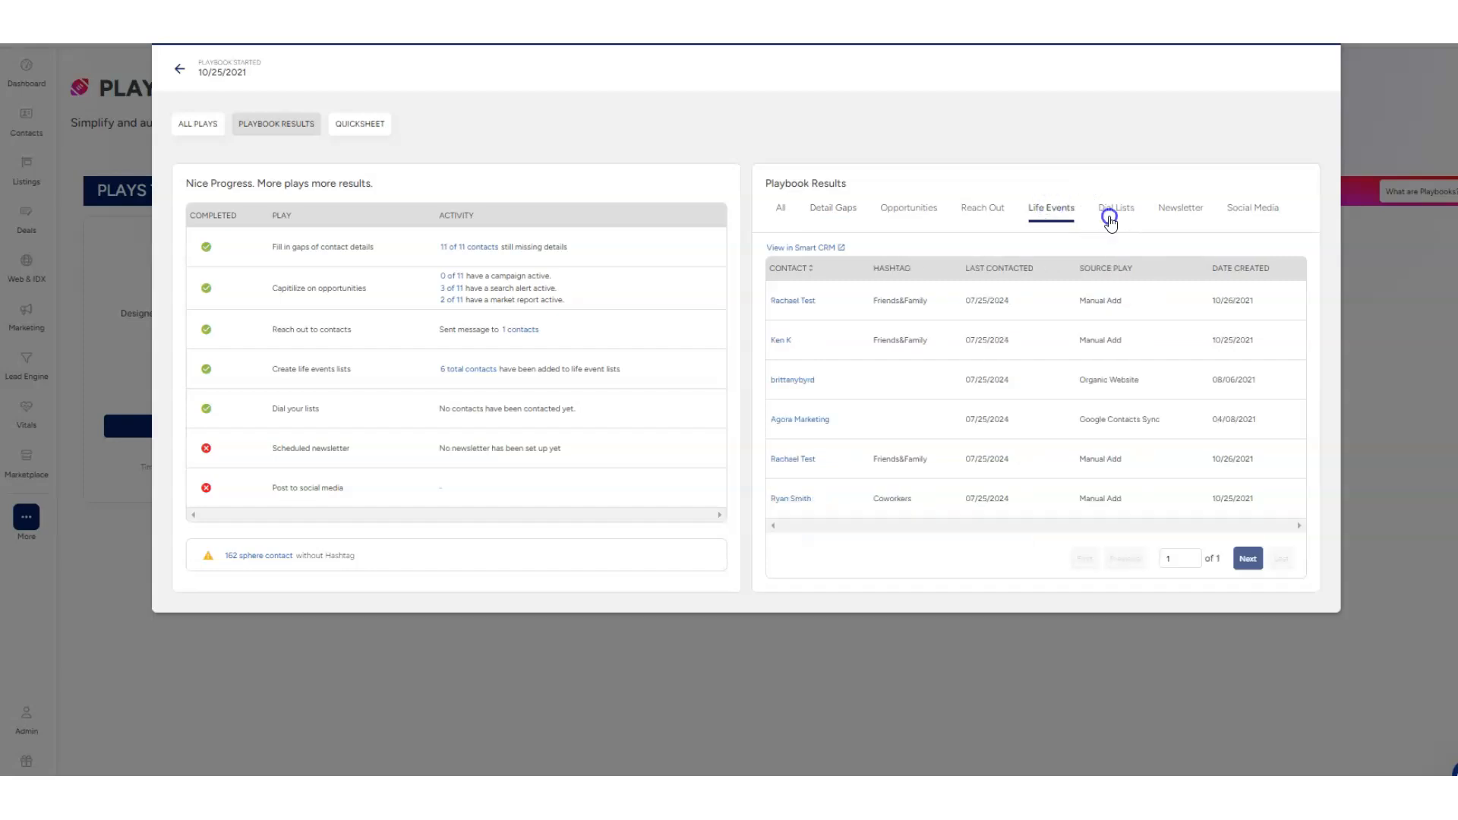
{"action": "left_click", "coordinate": [1179, 217]}
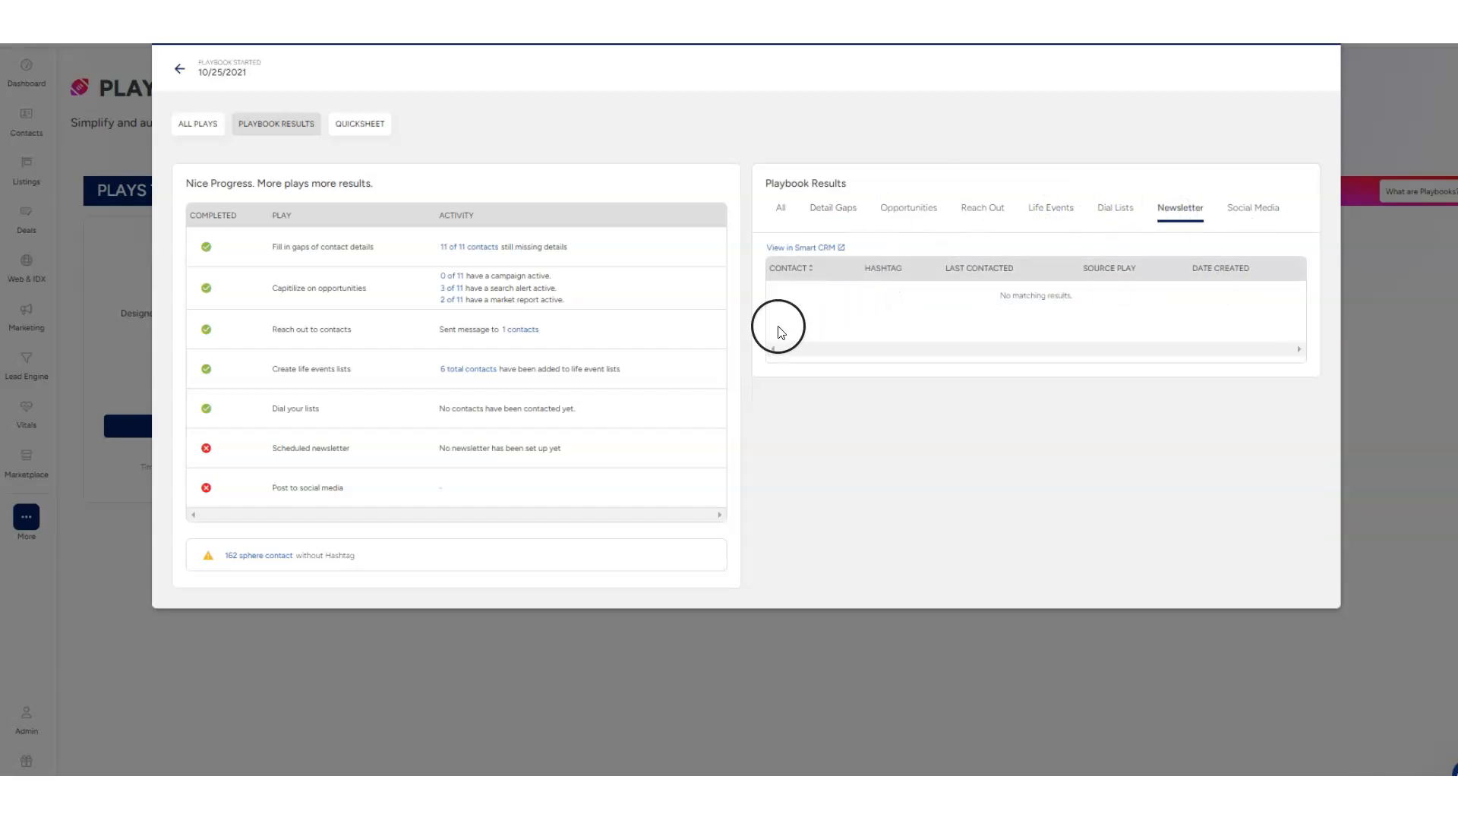
Highlight the generated landing page link in the playbook's Quicksheet, and leave the playbook for the Dashboard
{"action": "left_click", "coordinate": [340, 125]}
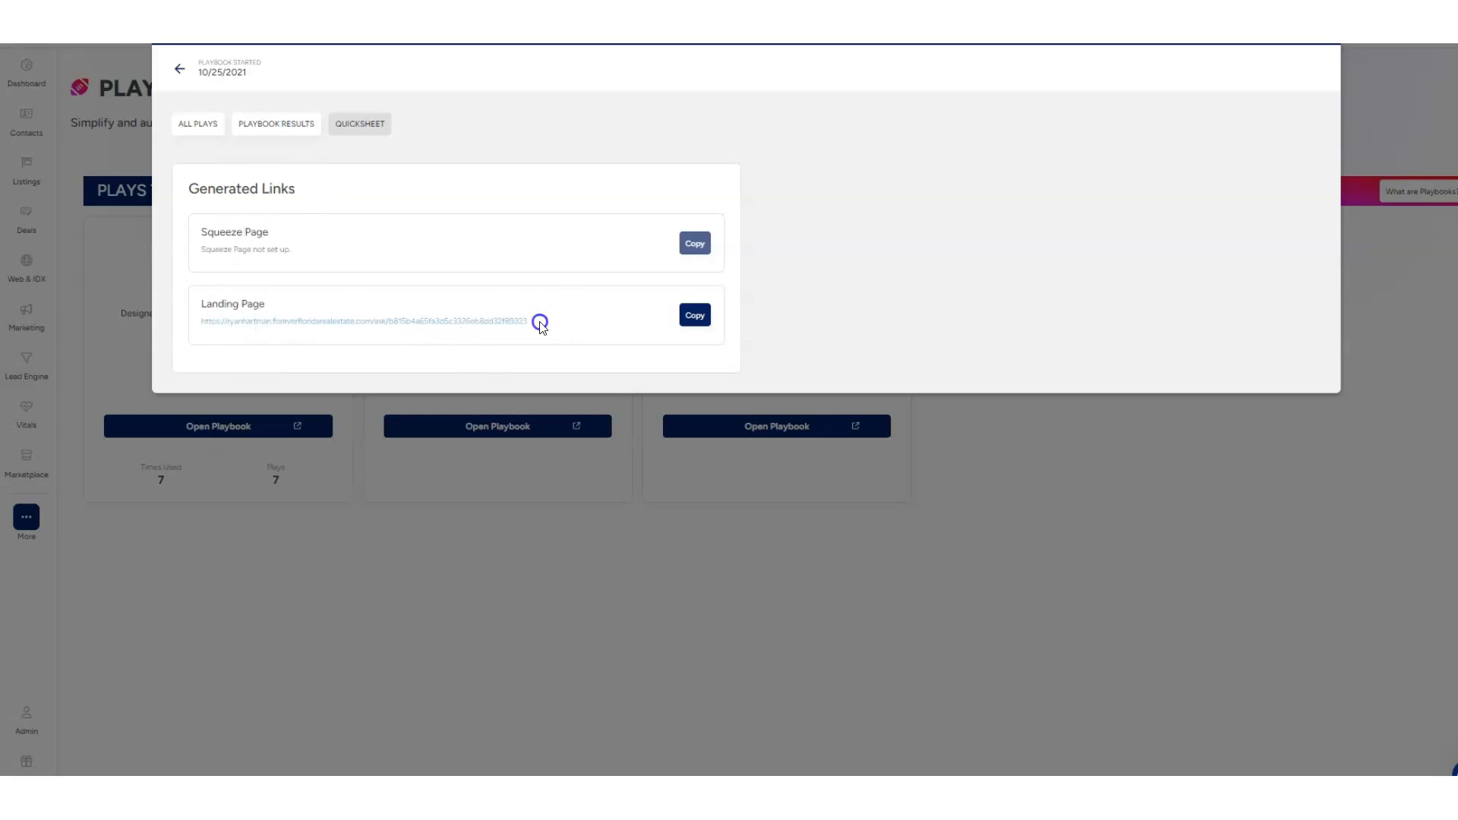
{"action": "left_click_drag", "start_coordinate": [539, 321], "coordinate": [242, 330]}
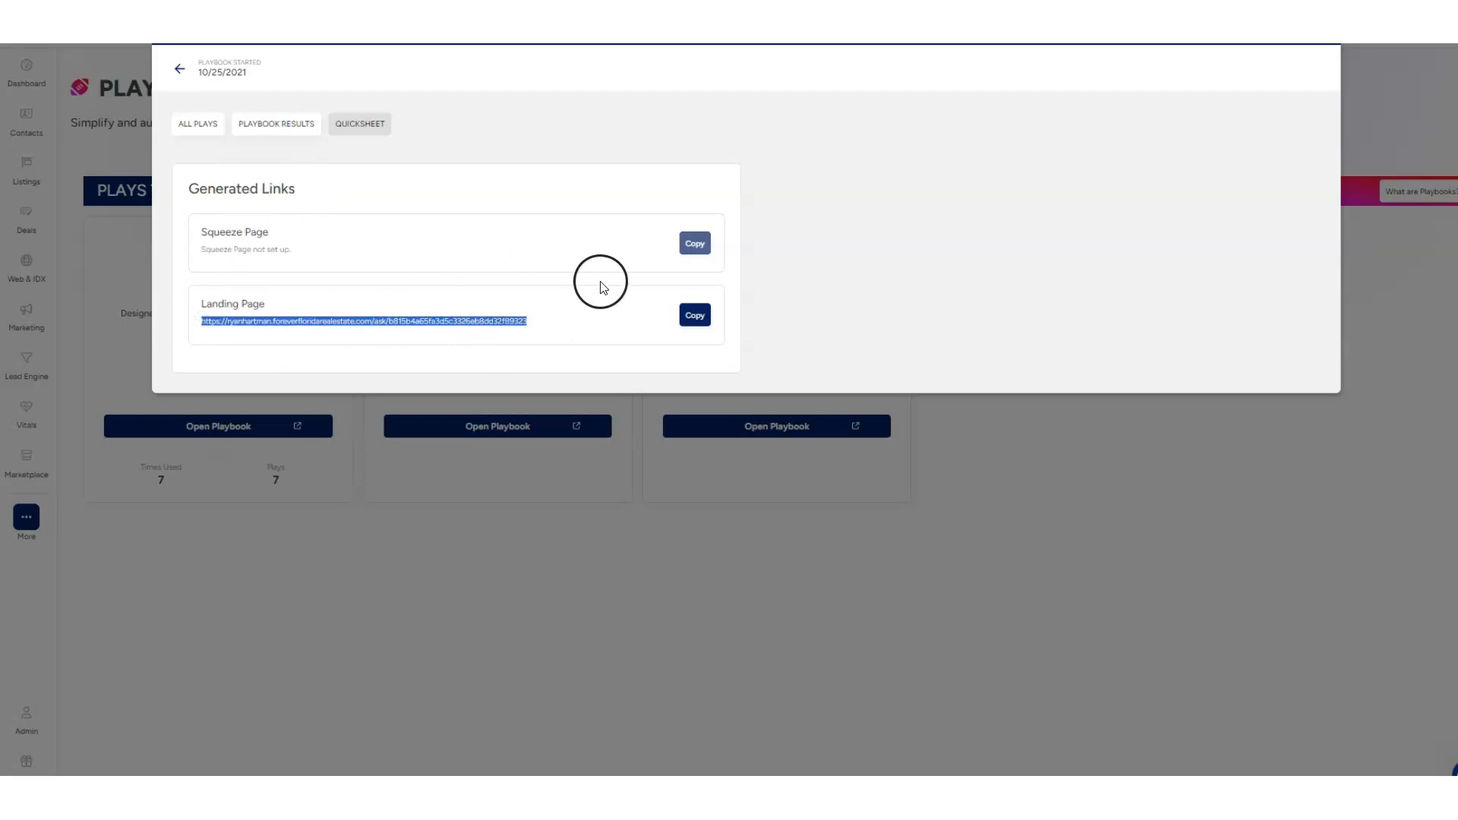
{"action": "left_click", "coordinate": [1319, 27]}
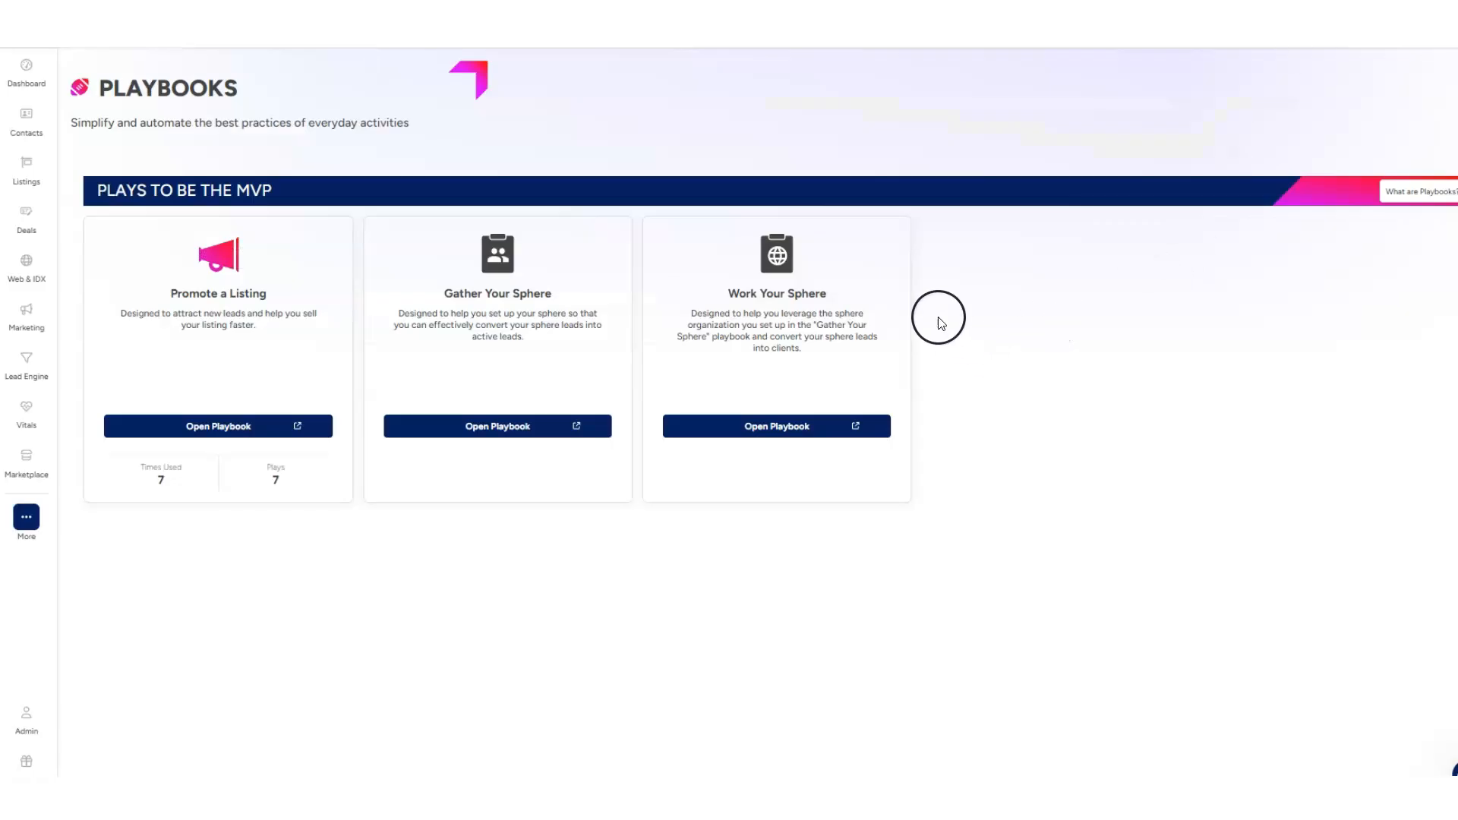
{"action": "left_click", "coordinate": [35, 76]}
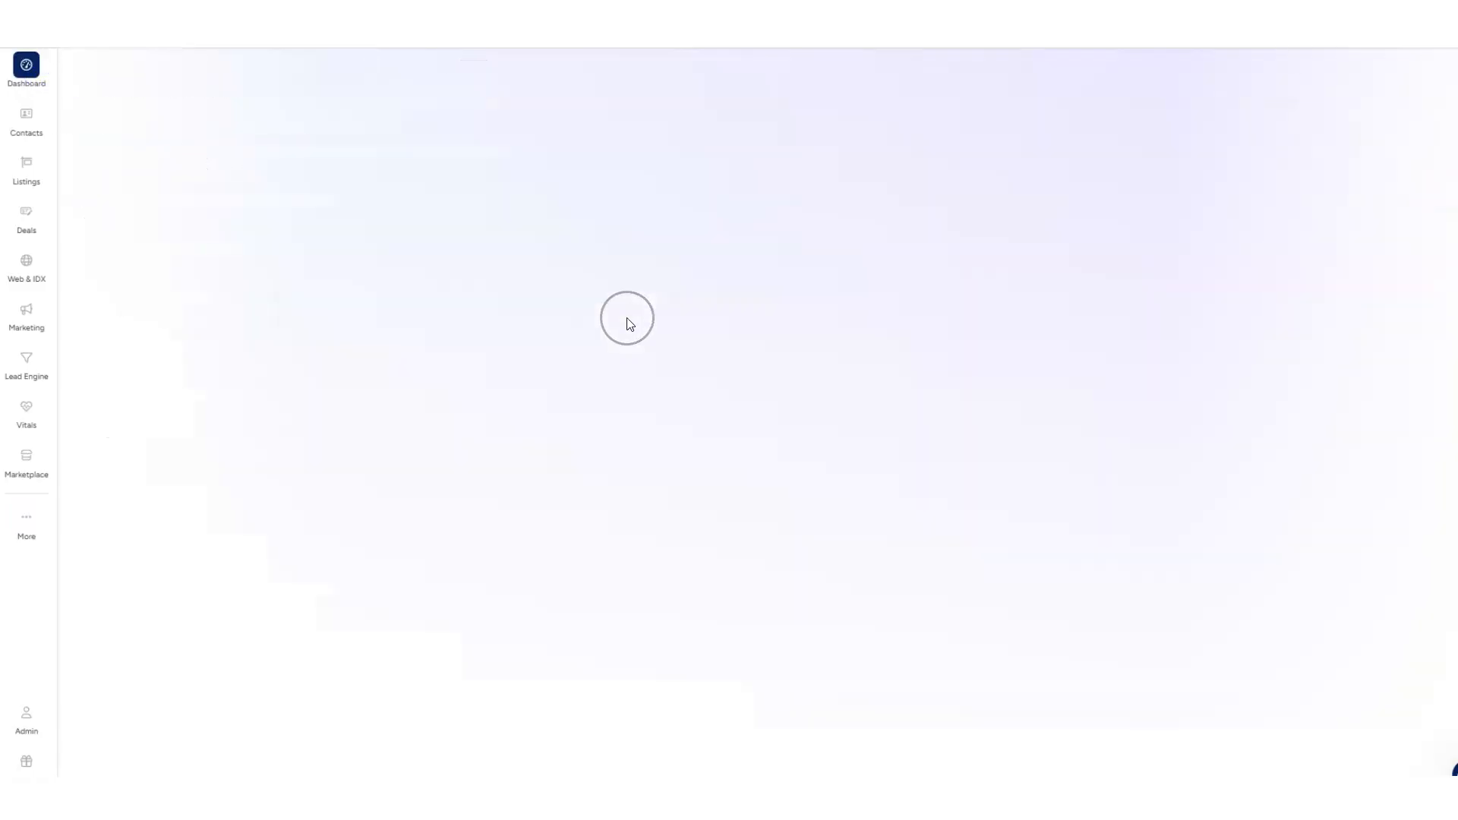